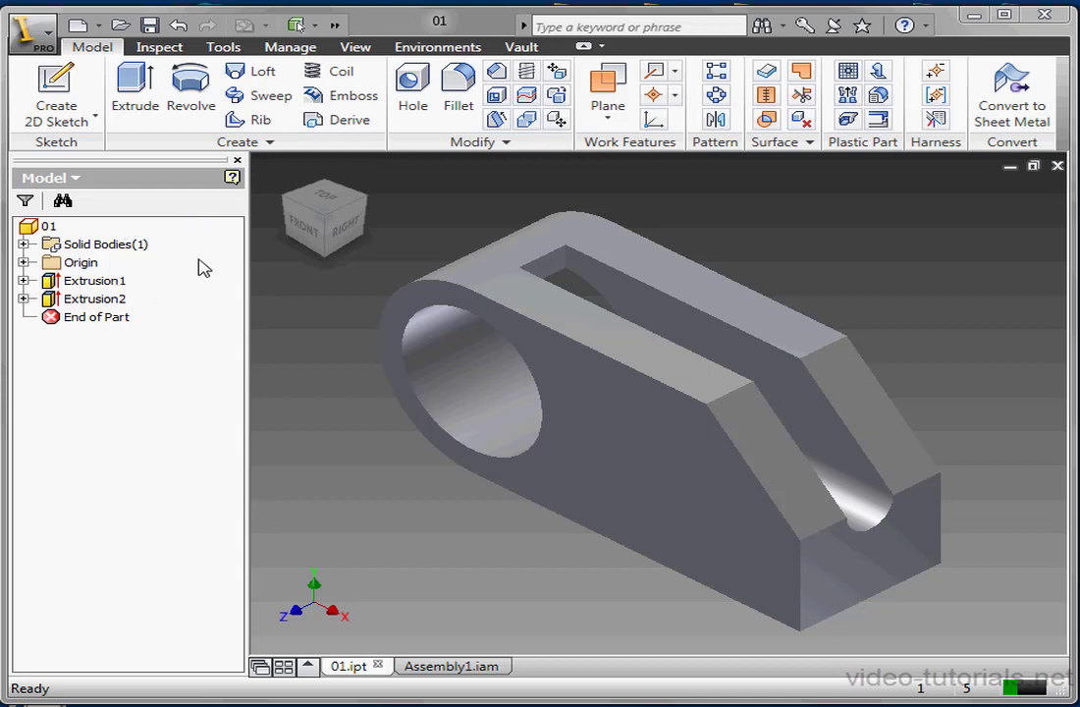
Close the Model browser panel so part 01.ipt fills the workspace
{"action": "left_click", "coordinate": [236, 160]}
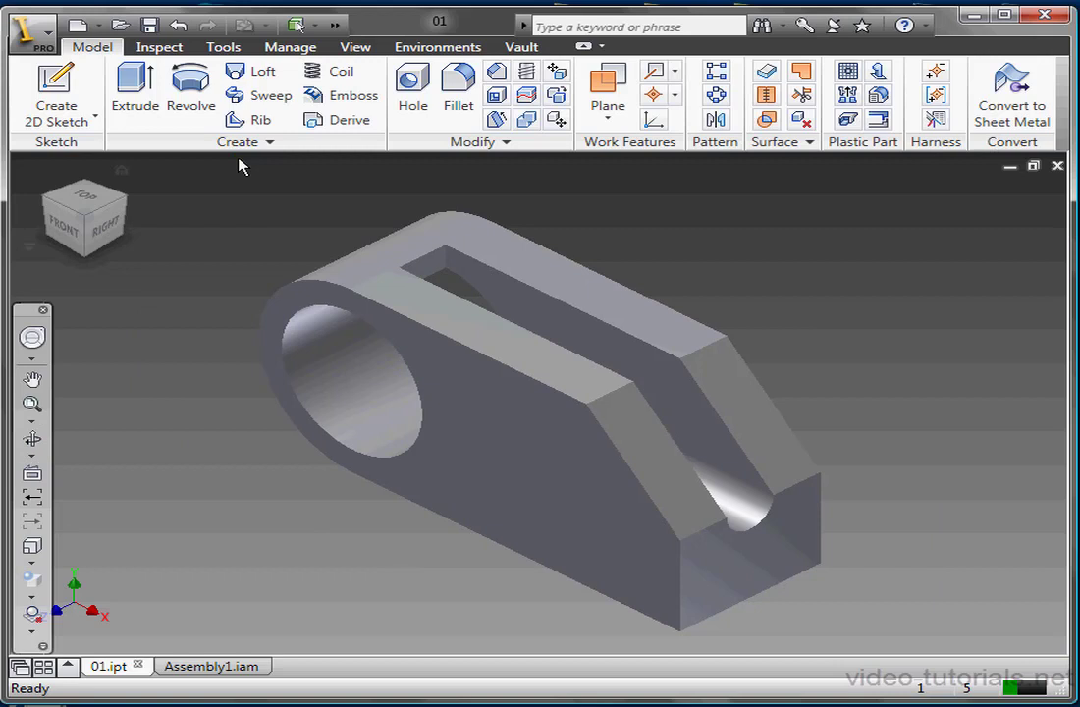
Turn Browser back on under View > User Interface to restore part 01's feature tree
{"action": "left_click", "coordinate": [355, 48]}
{"action": "left_click", "coordinate": [573, 113]}
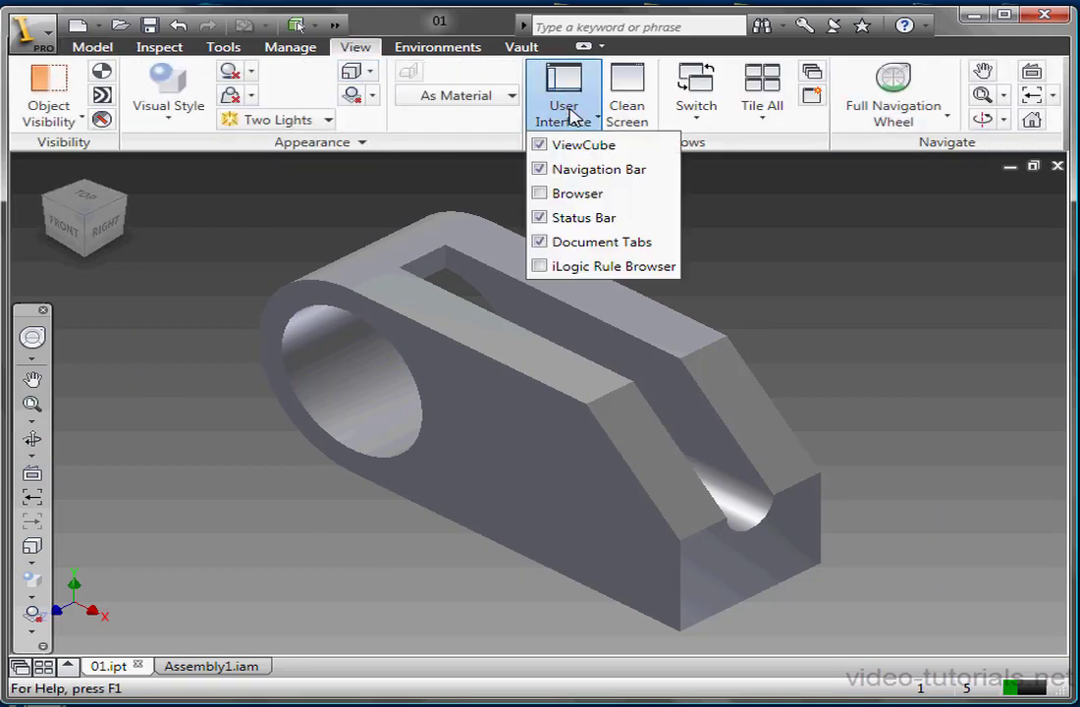
{"action": "left_click", "coordinate": [544, 195]}
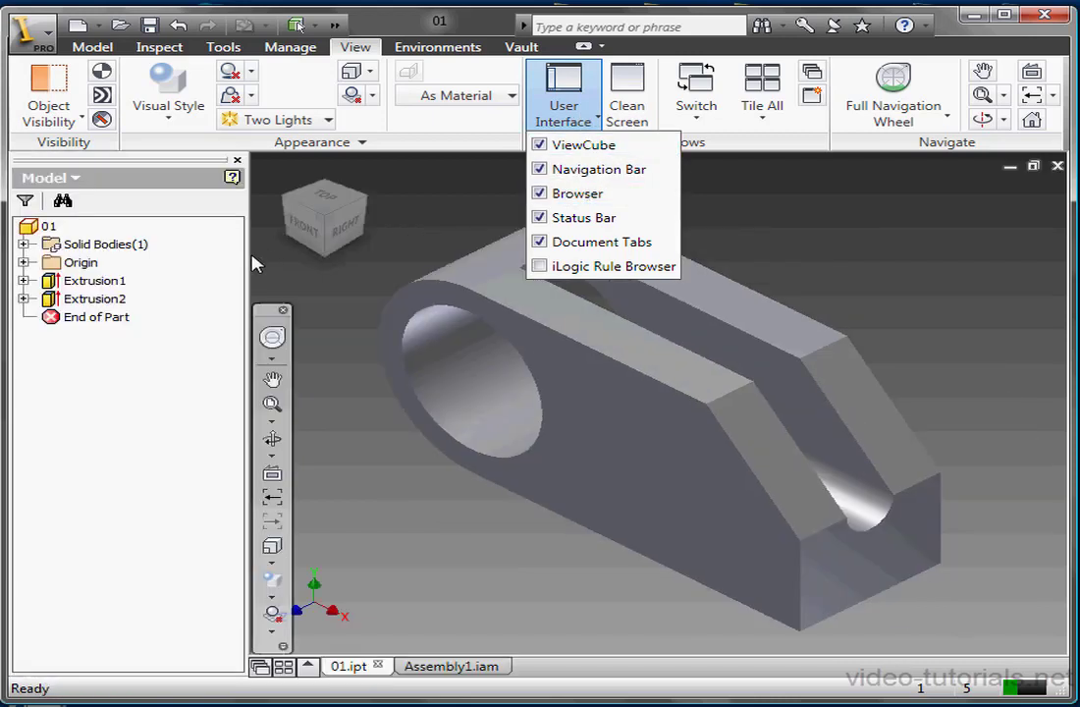
{"action": "left_click", "coordinate": [222, 270]}
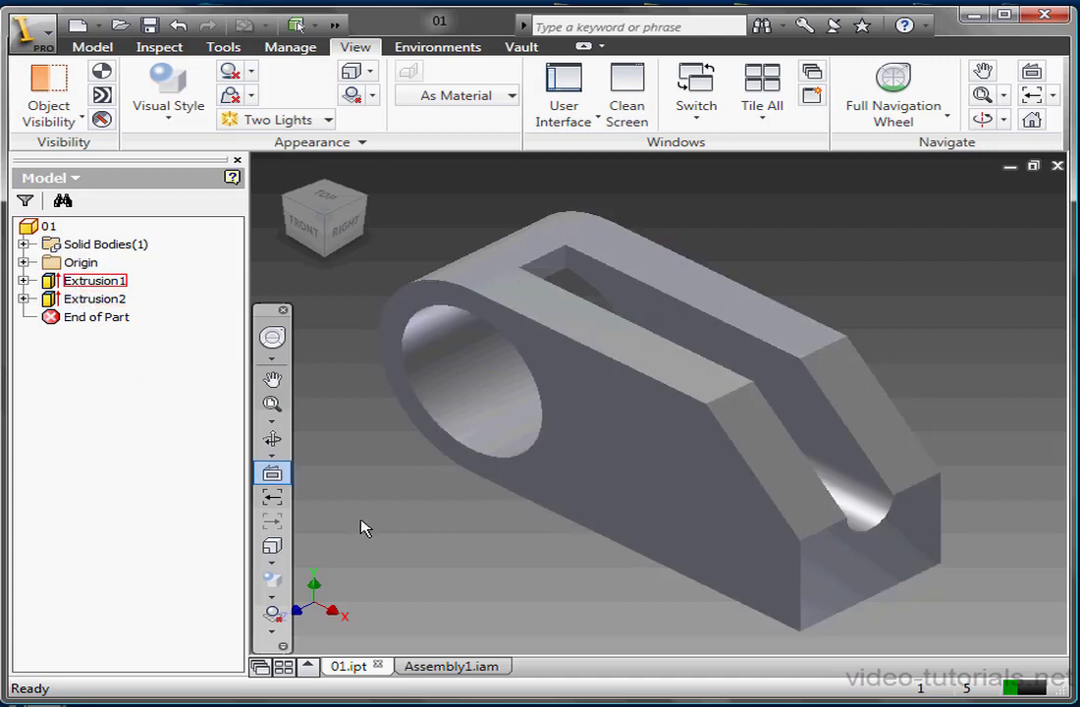
Expand Mount-01:2 in Assembly1, then switch to the 03 drawing and start renaming Sheet:1
{"action": "left_click", "coordinate": [425, 670]}
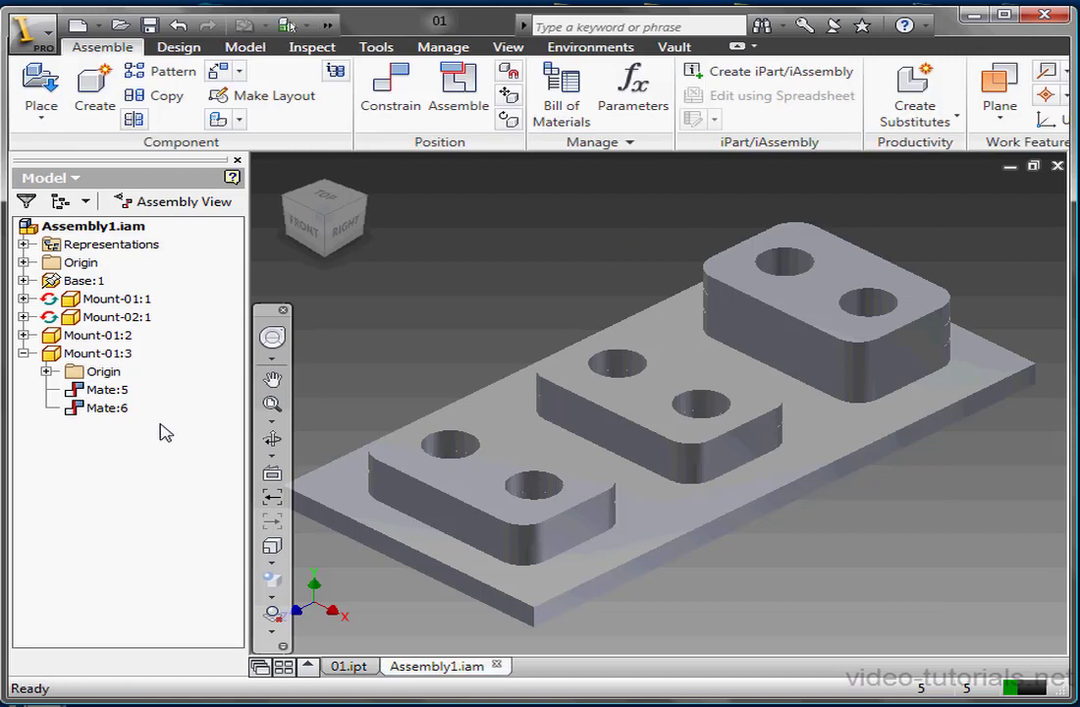
{"action": "left_click", "coordinate": [24, 335]}
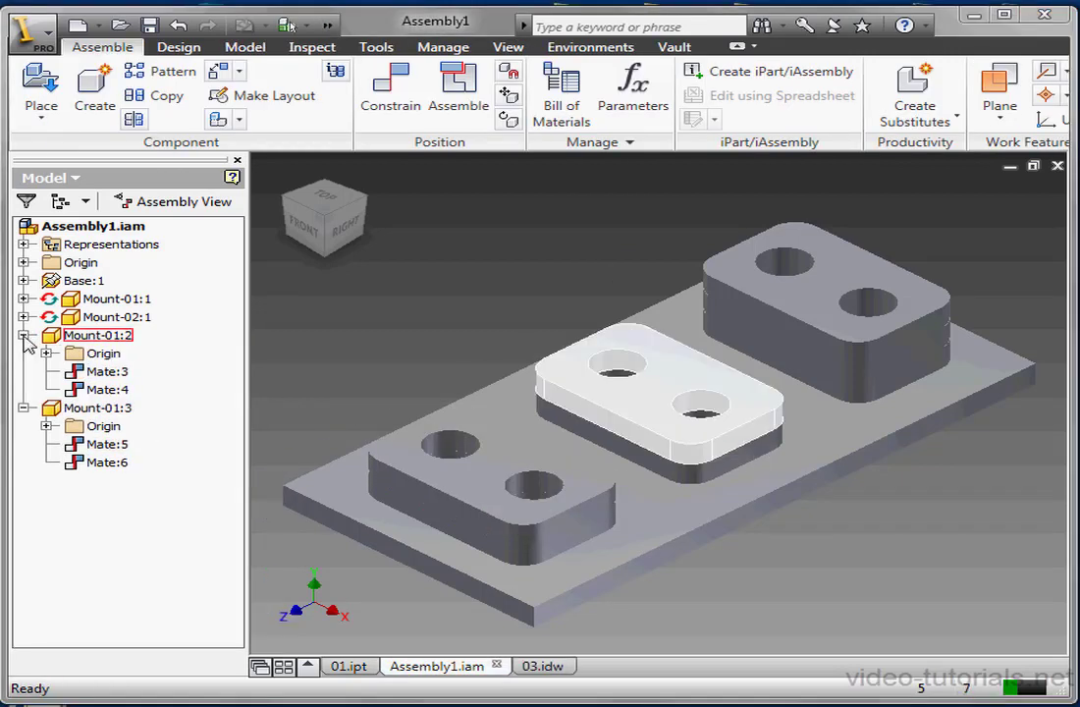
{"action": "left_click", "coordinate": [550, 668]}
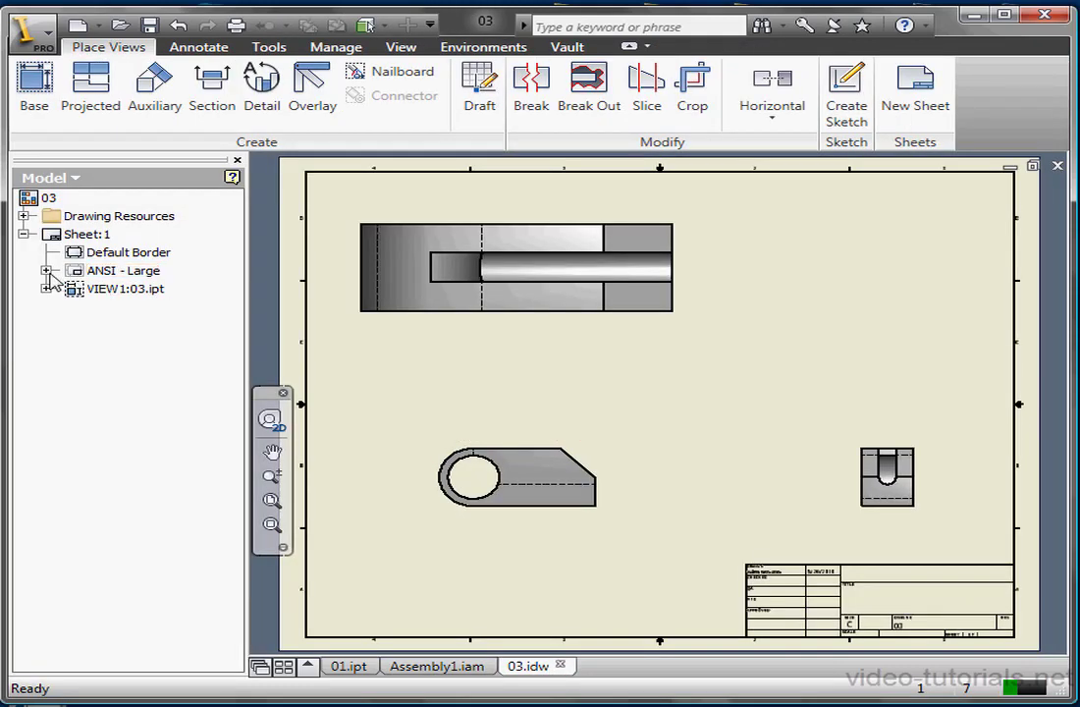
{"action": "double_click", "coordinate": [87, 236]}
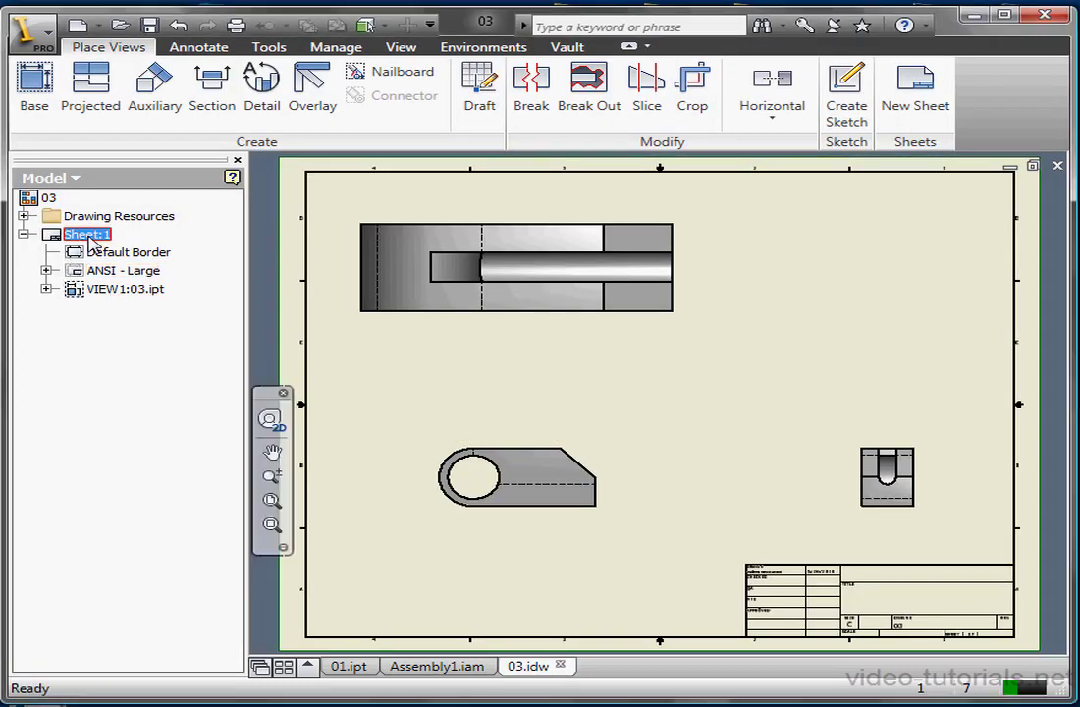
Back in part 01.ipt, expand and collapse Extrusion2 to reveal its sketch
{"action": "left_click", "coordinate": [360, 668]}
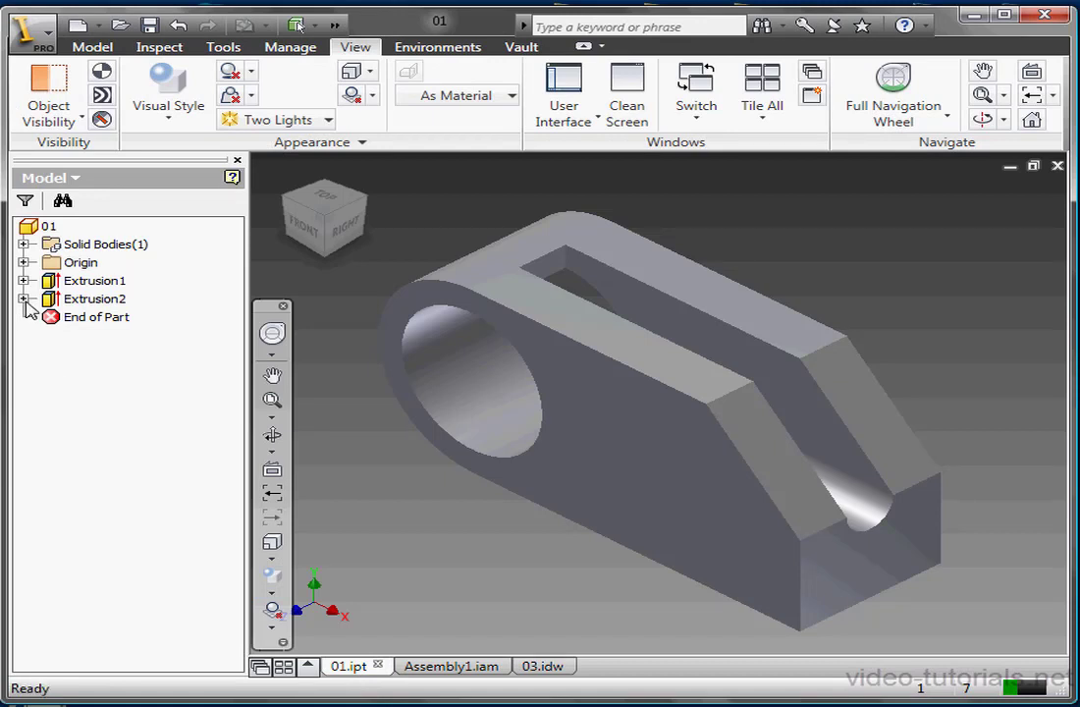
{"action": "left_click", "coordinate": [23, 298]}
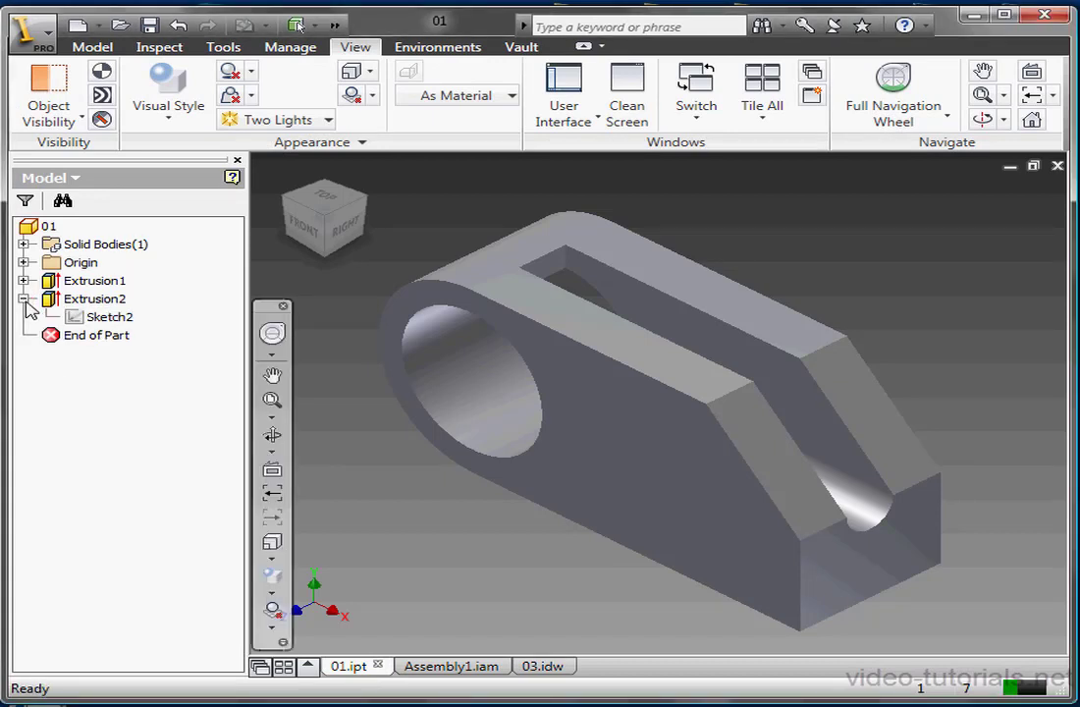
{"action": "left_click", "coordinate": [22, 298]}
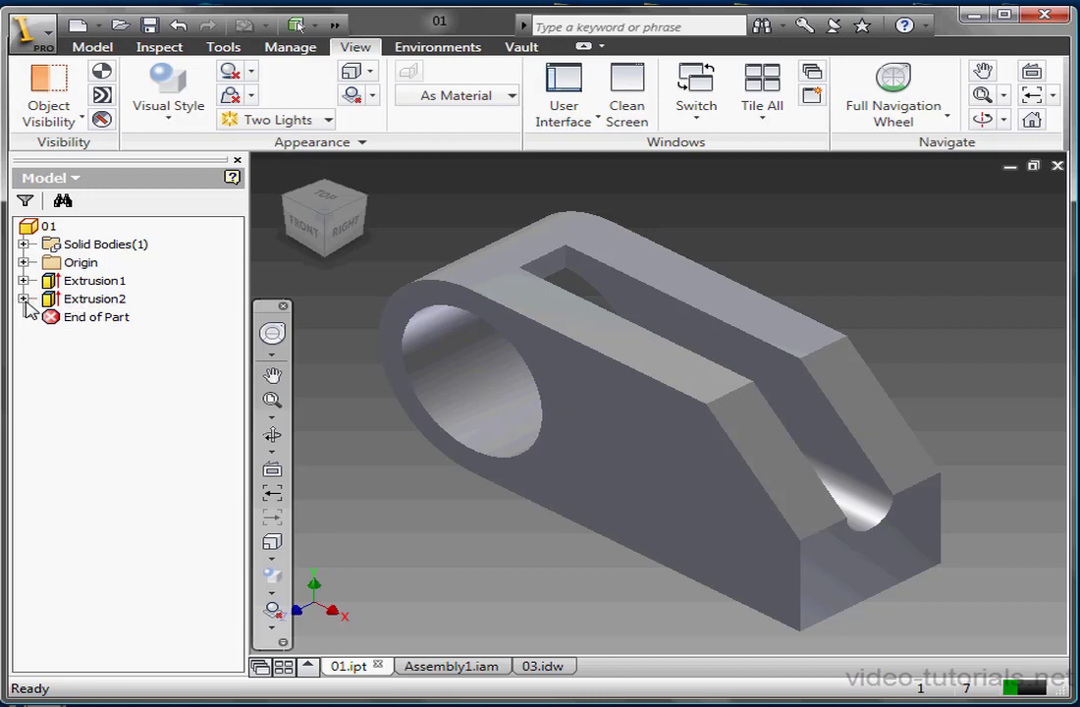
In Assembly1.iam, expand Mount-01:1 and then its Origin folder
{"action": "left_click", "coordinate": [436, 667]}
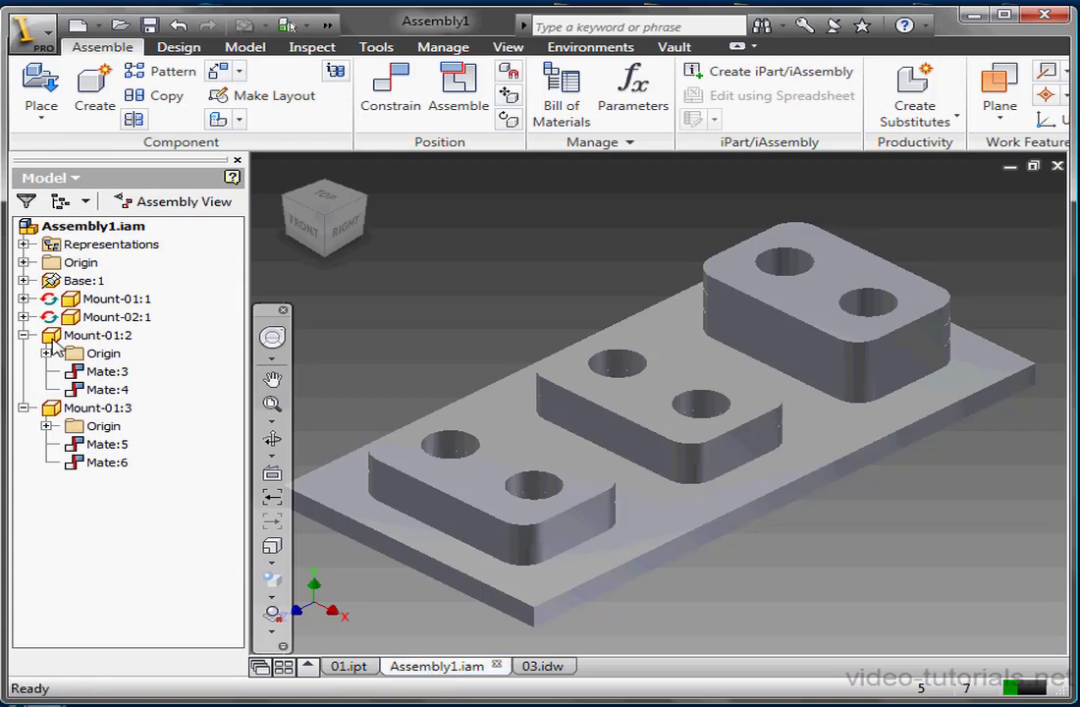
{"action": "left_click", "coordinate": [22, 299]}
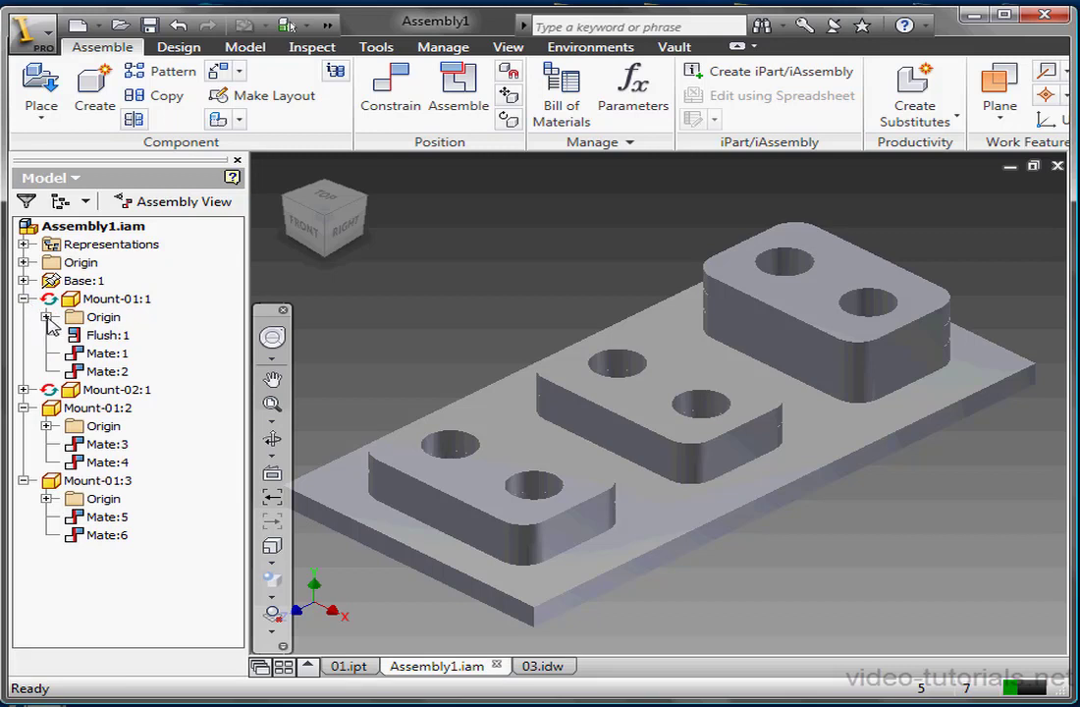
{"action": "left_click", "coordinate": [46, 317]}
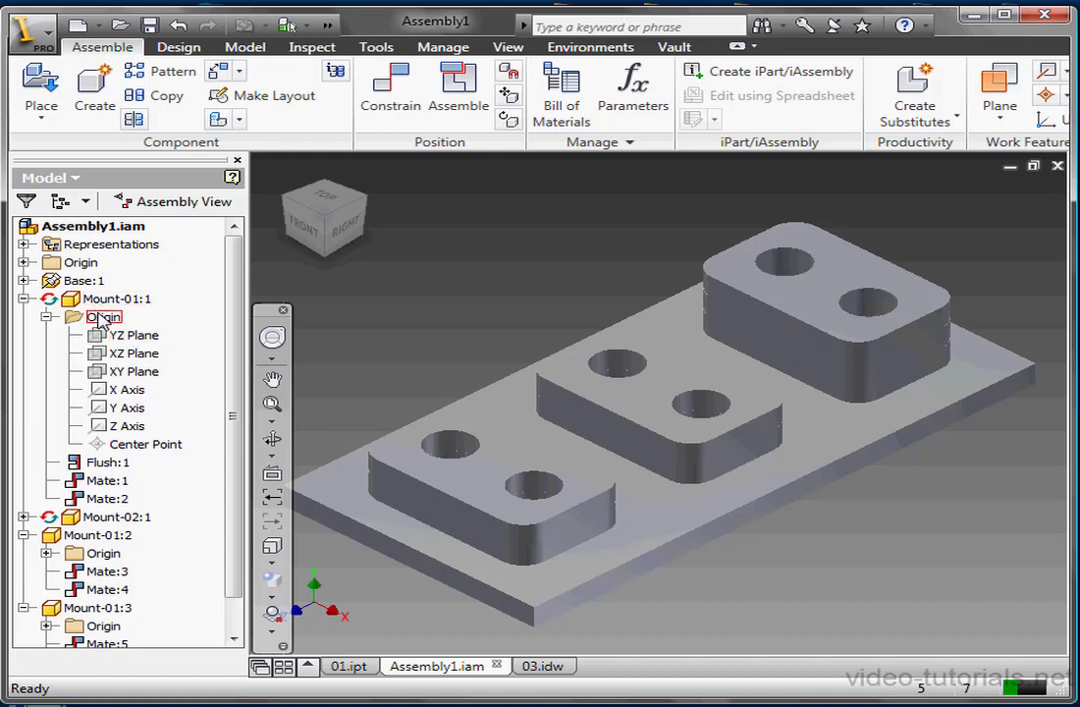
Run Expand All Children on Assembly1.iam, scroll the tree, then run Collapse All Children
{"action": "right_click", "coordinate": [79, 229]}
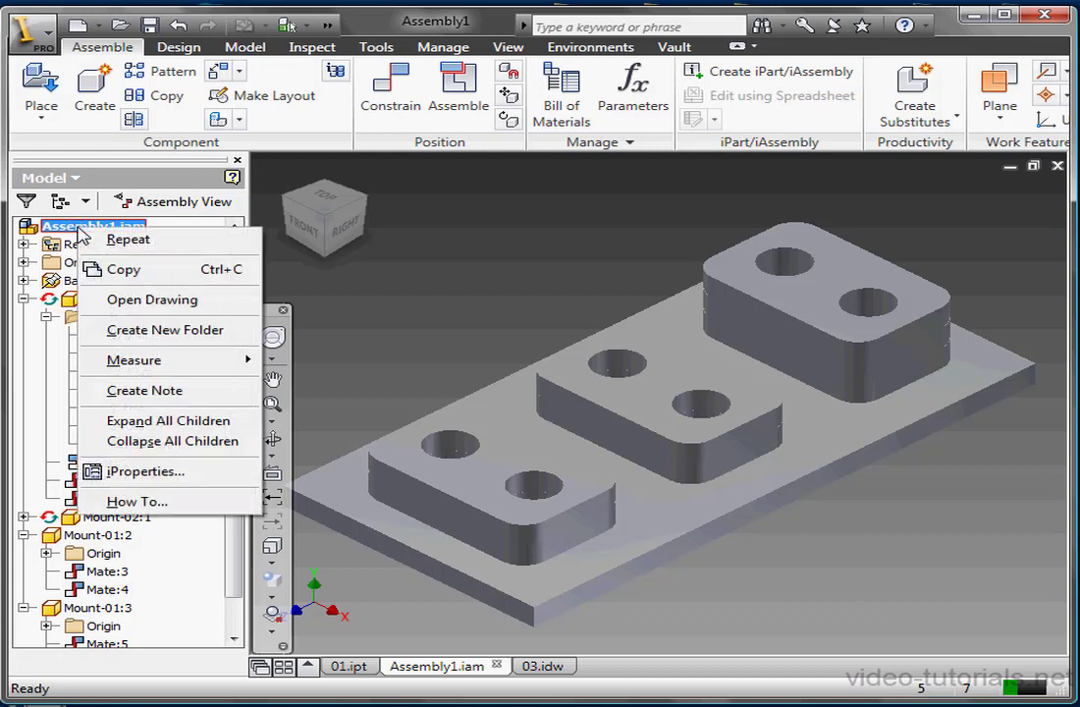
{"action": "left_click", "coordinate": [137, 420]}
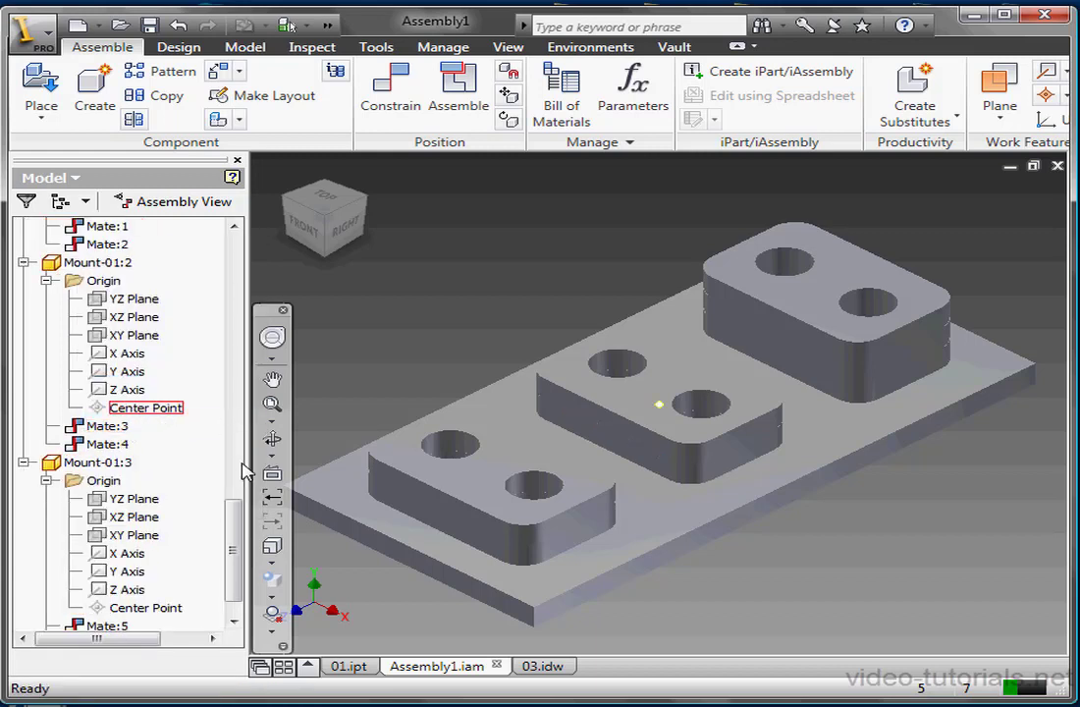
{"action": "left_click_drag", "start_coordinate": [234, 561], "coordinate": [226, 267]}
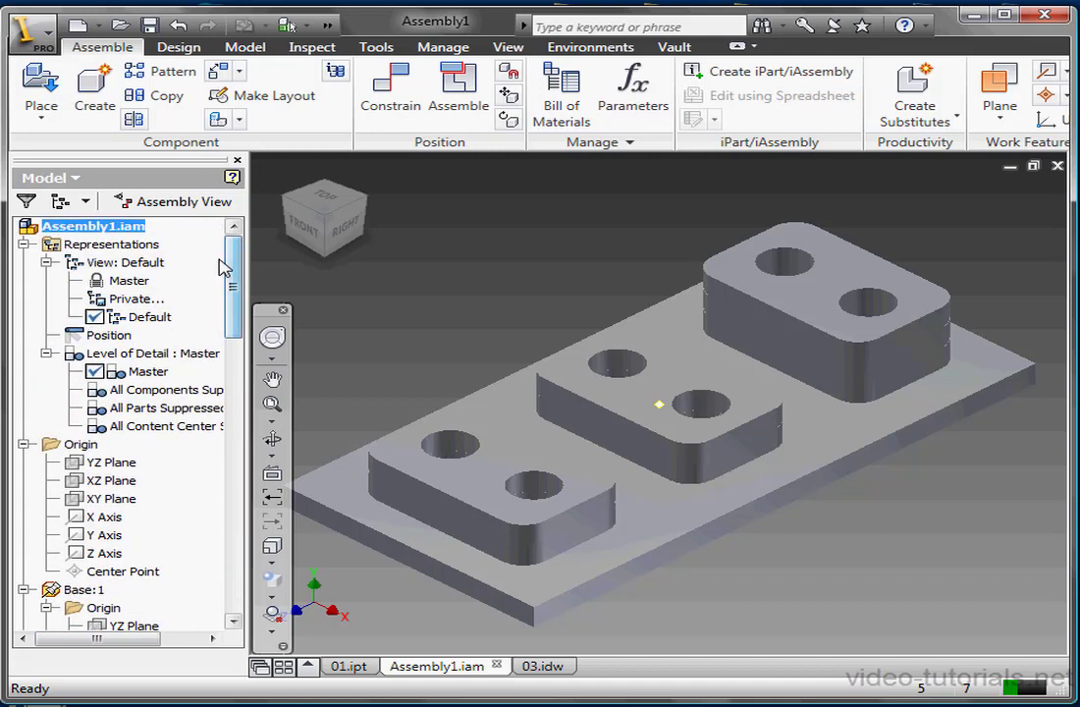
{"action": "right_click", "coordinate": [56, 229]}
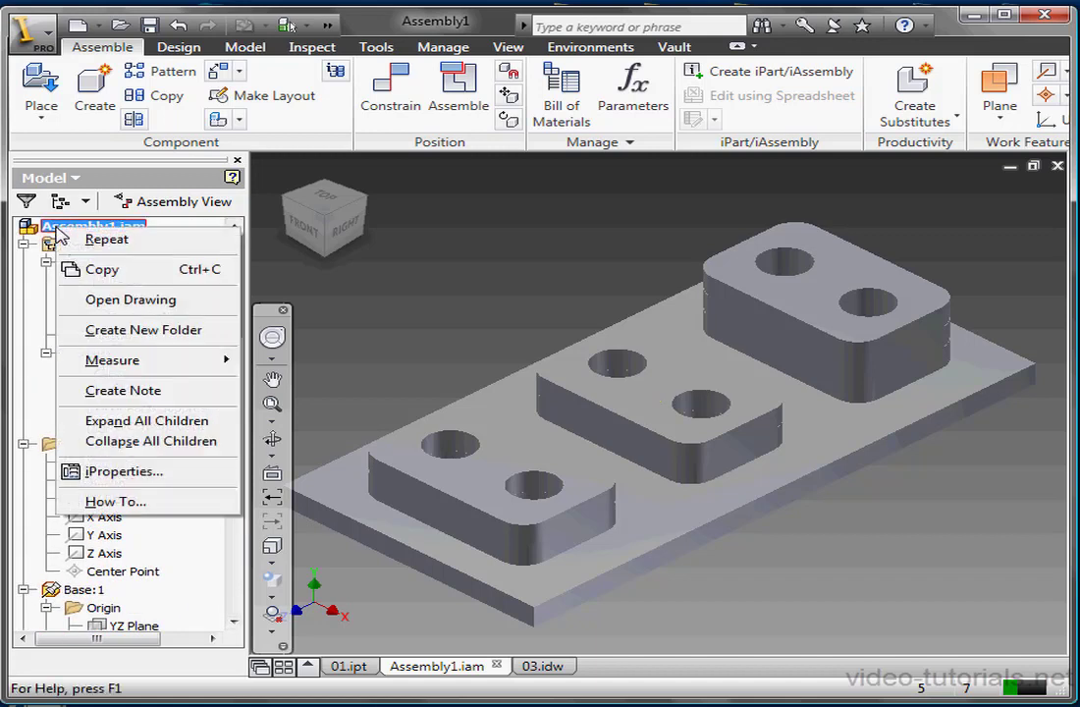
{"action": "left_click", "coordinate": [141, 443]}
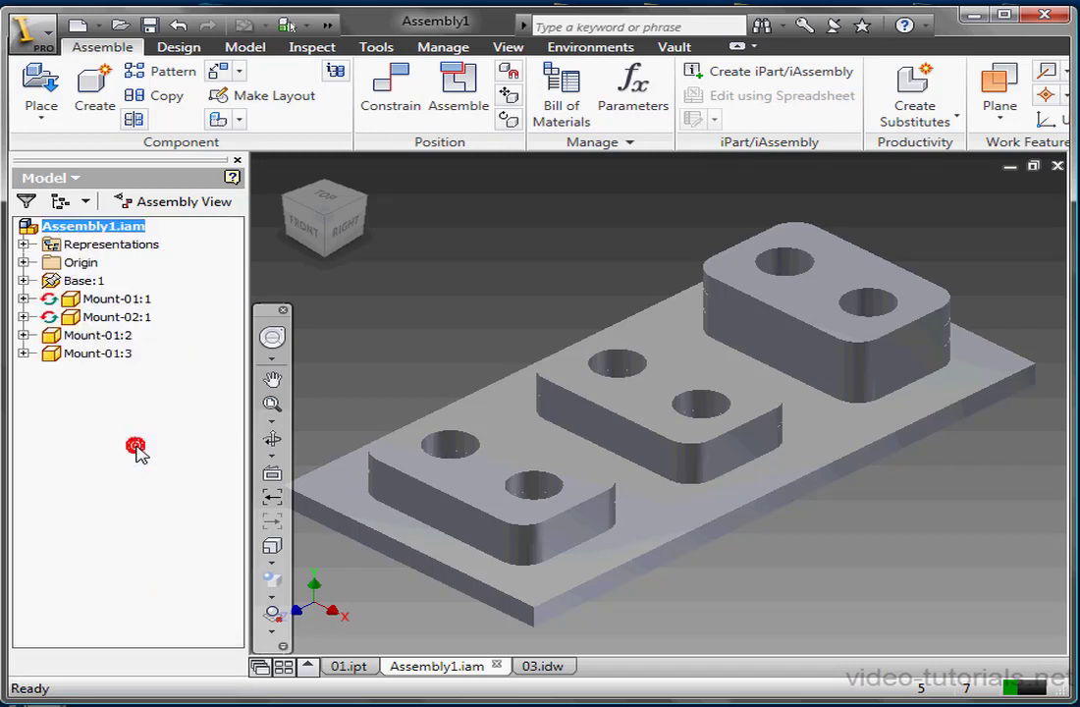
Expand Mount-01:3's Origin and highlight its Z Axis, X Axis and XY Plane
{"action": "left_click", "coordinate": [23, 353]}
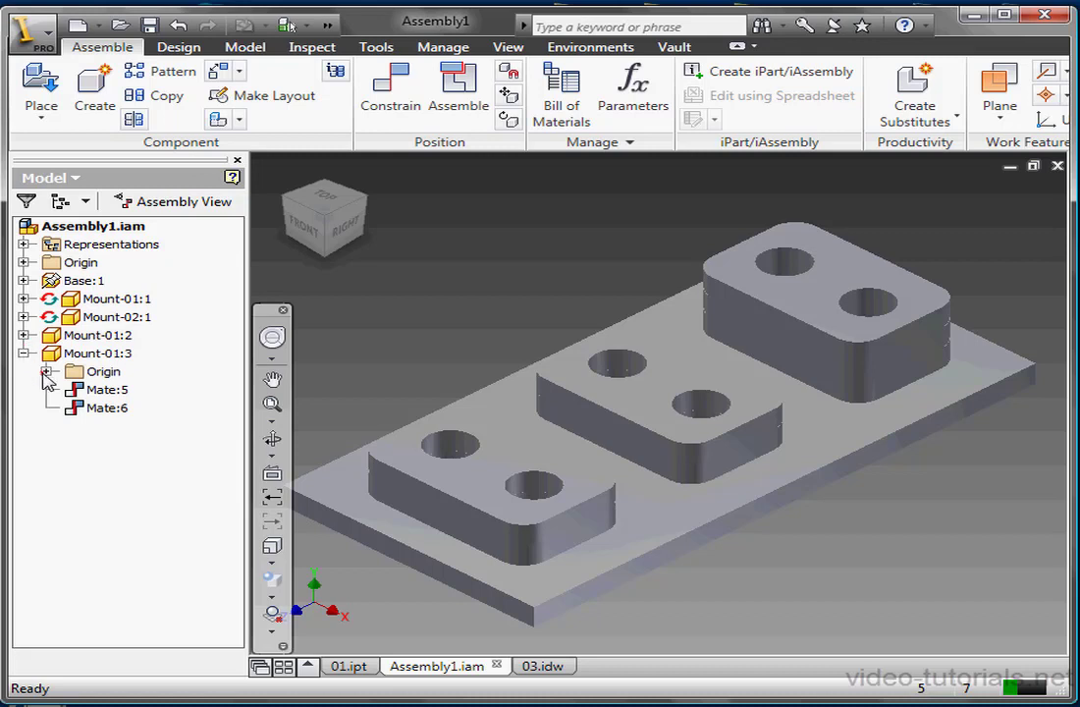
{"action": "left_click", "coordinate": [46, 371]}
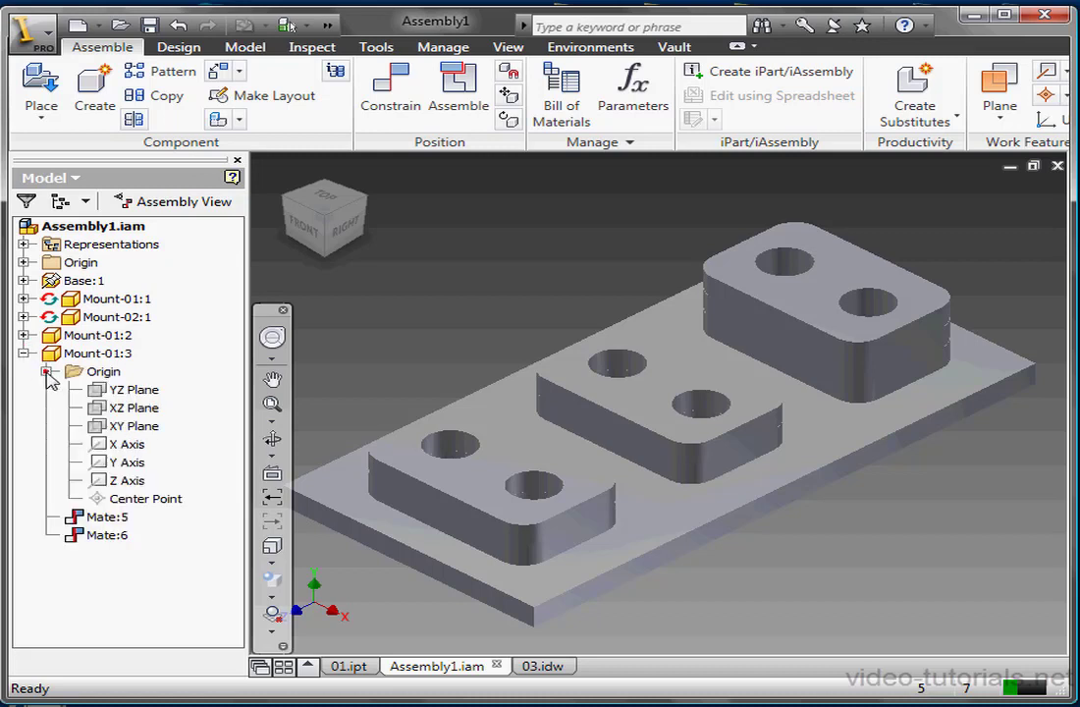
{"action": "left_click", "coordinate": [125, 481]}
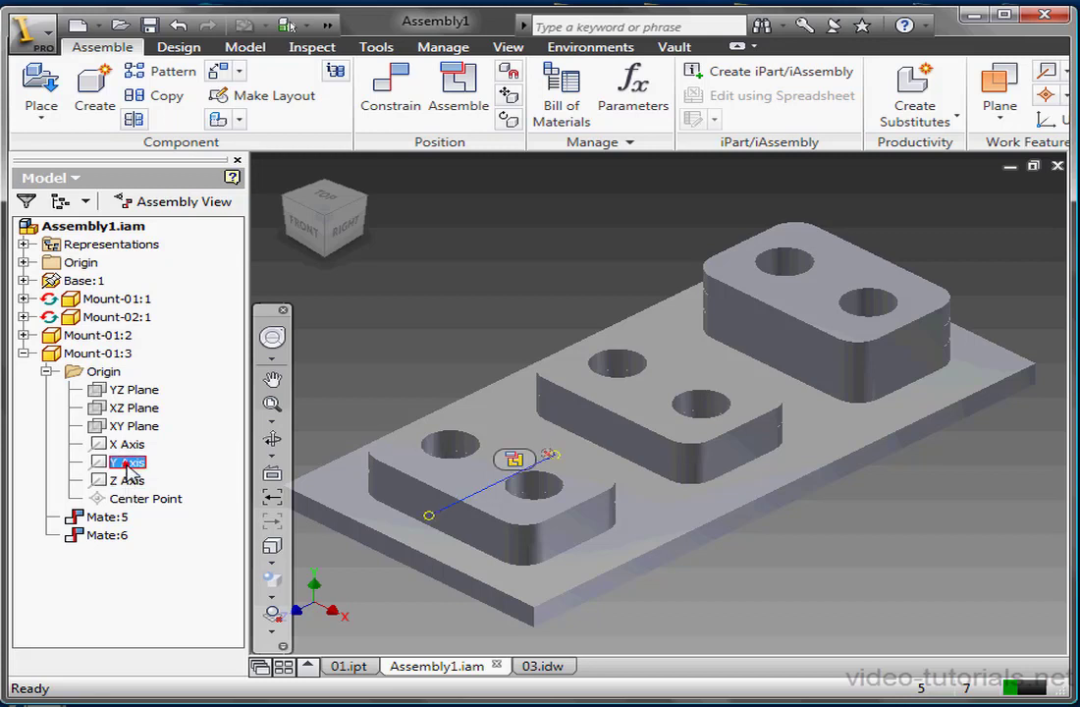
{"action": "left_click", "coordinate": [127, 444]}
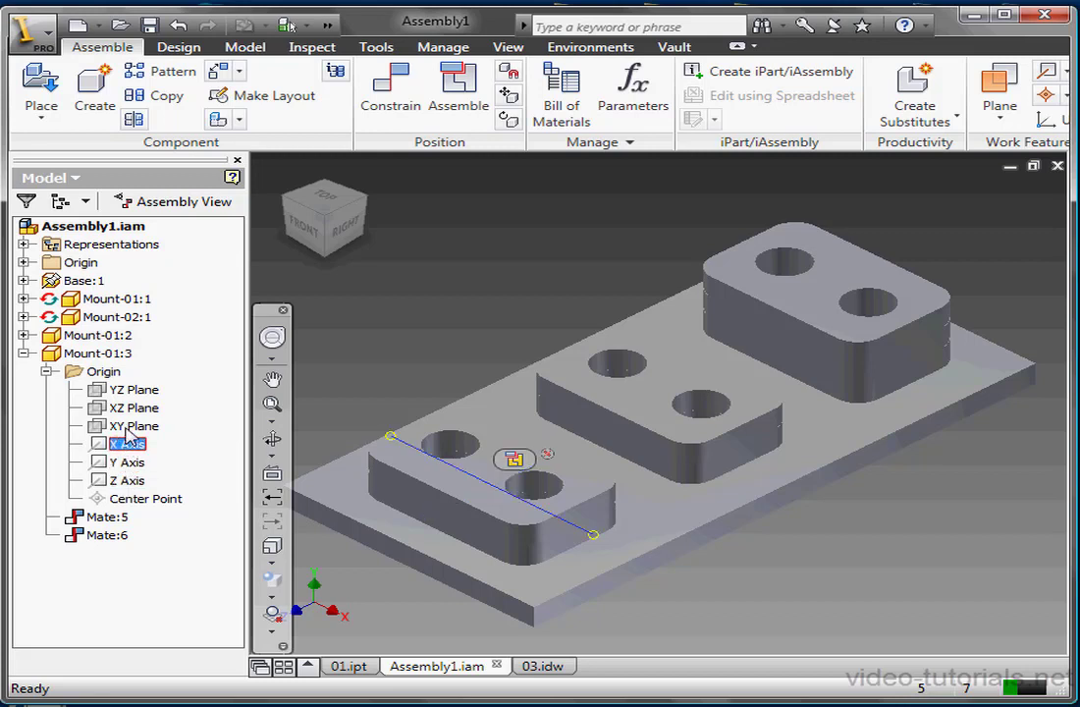
{"action": "left_click", "coordinate": [127, 428]}
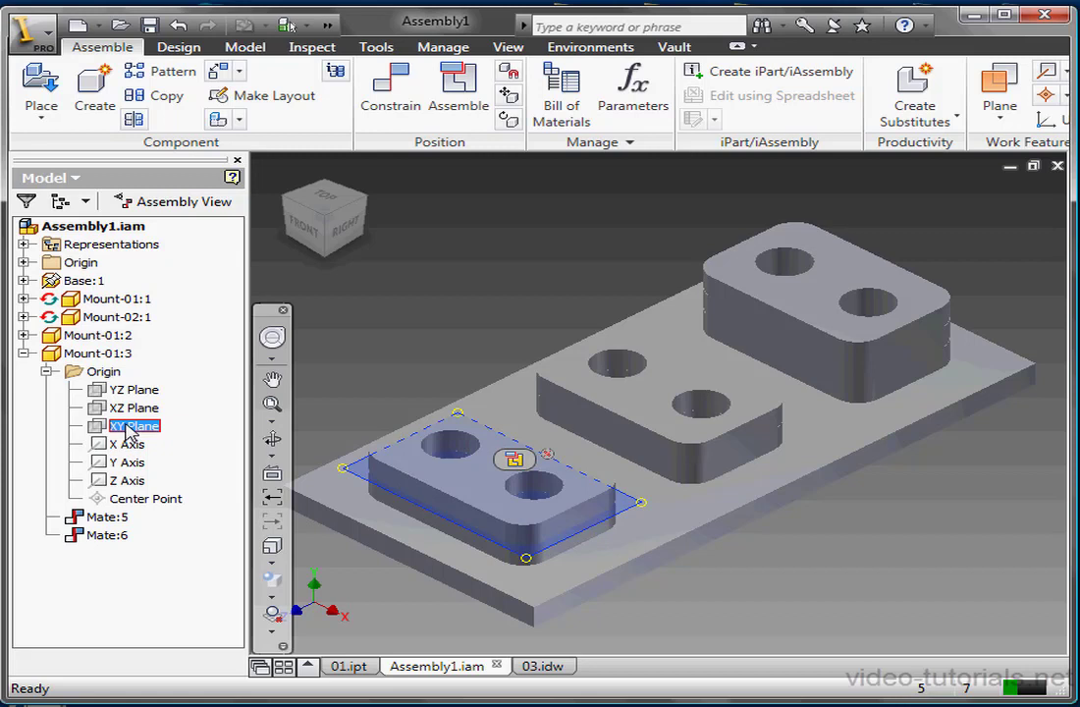
Collapse Mount-01:3's Origin, then expand Mount-01:1 and its Origin folder
{"action": "left_click", "coordinate": [45, 372]}
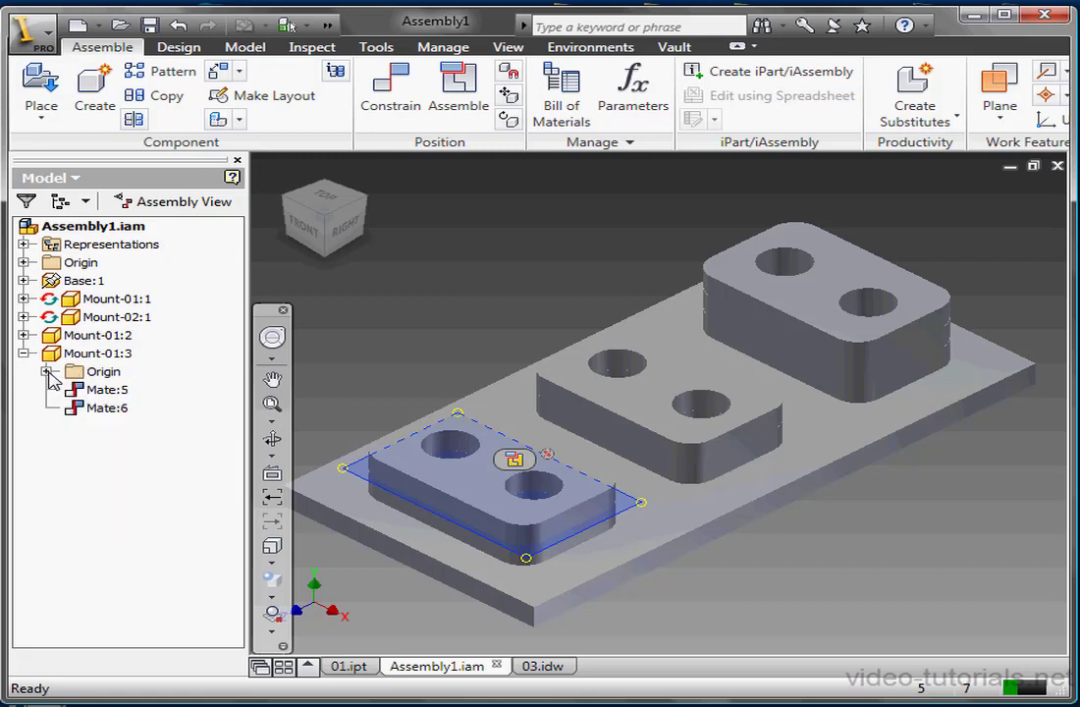
{"action": "left_click", "coordinate": [22, 299]}
{"action": "left_click", "coordinate": [45, 317]}
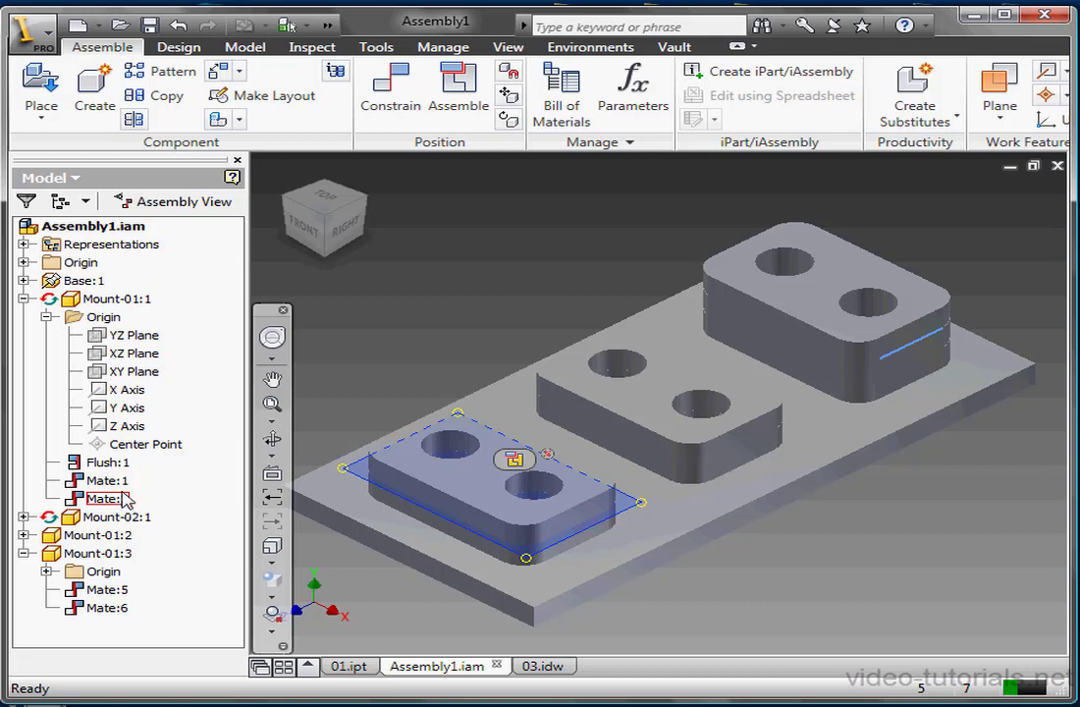
{"action": "left_click", "coordinate": [124, 504]}
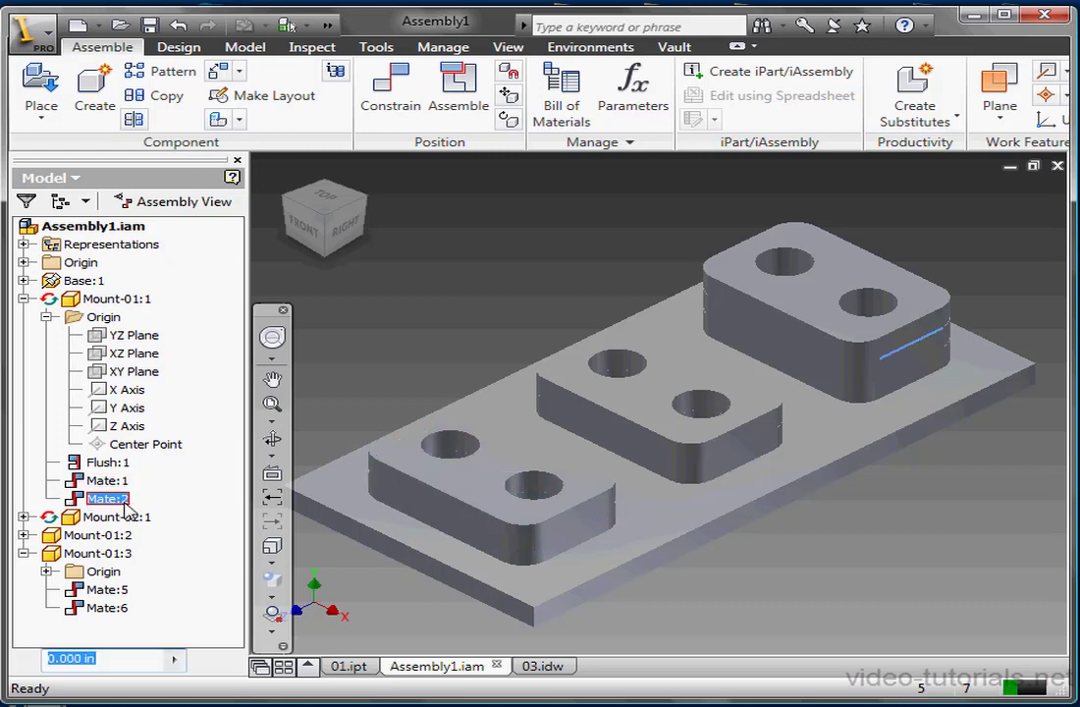
{"action": "left_click", "coordinate": [125, 505]}
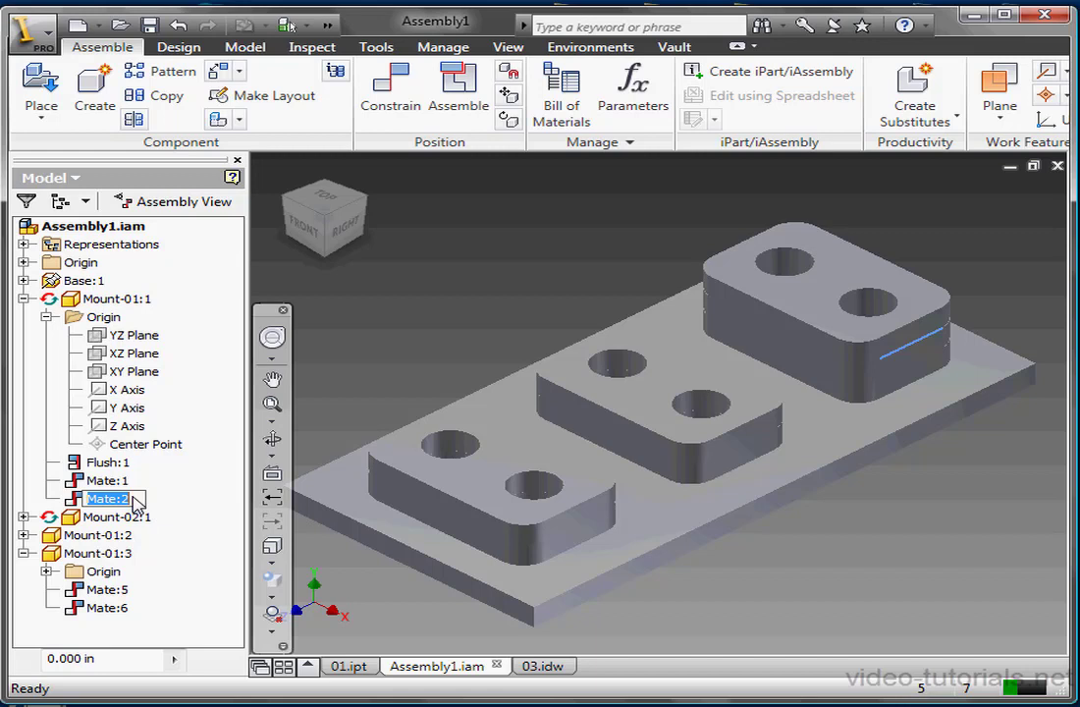
{"action": "type", "text": "Side"}
{"action": "key", "text": "Return"}
{"action": "key", "text": "ctrl+z"}
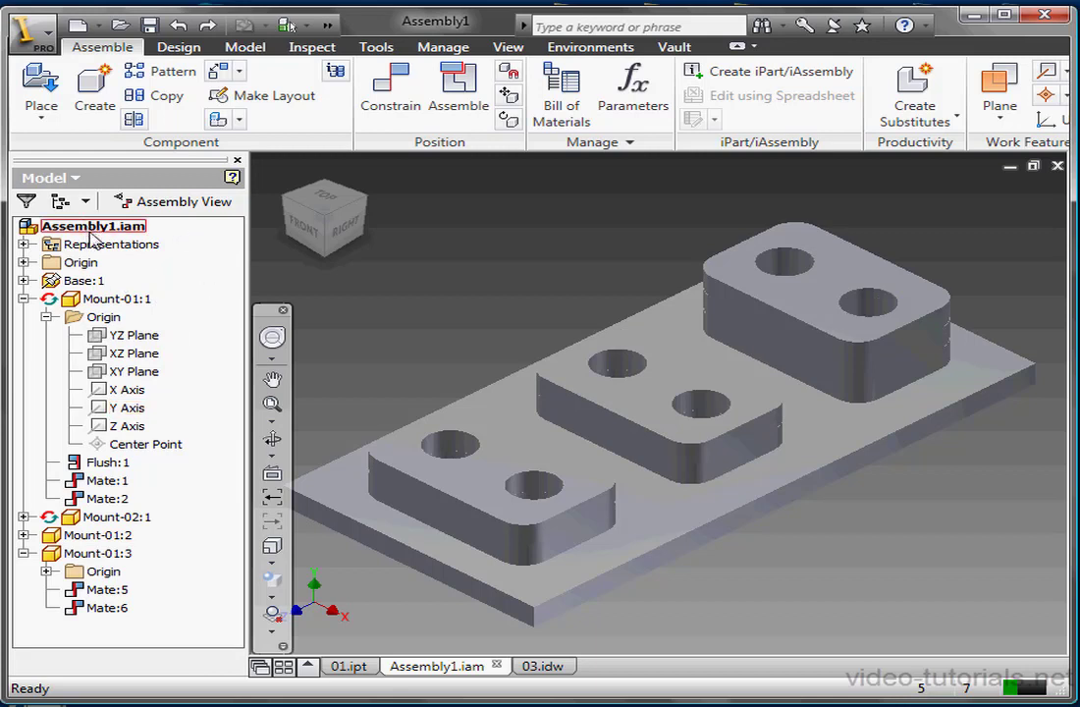
Edit Mount-01:1 in place to expose its part features, then select it and scroll the tree up
{"action": "double_click", "coordinate": [103, 303]}
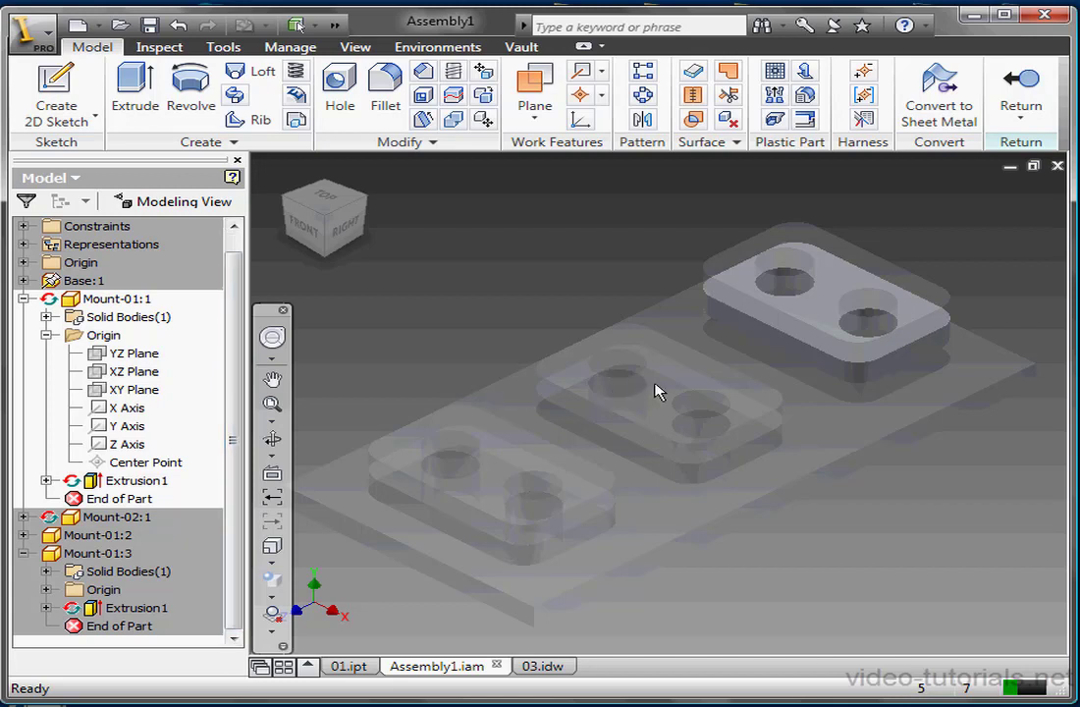
{"action": "left_click", "coordinate": [111, 300]}
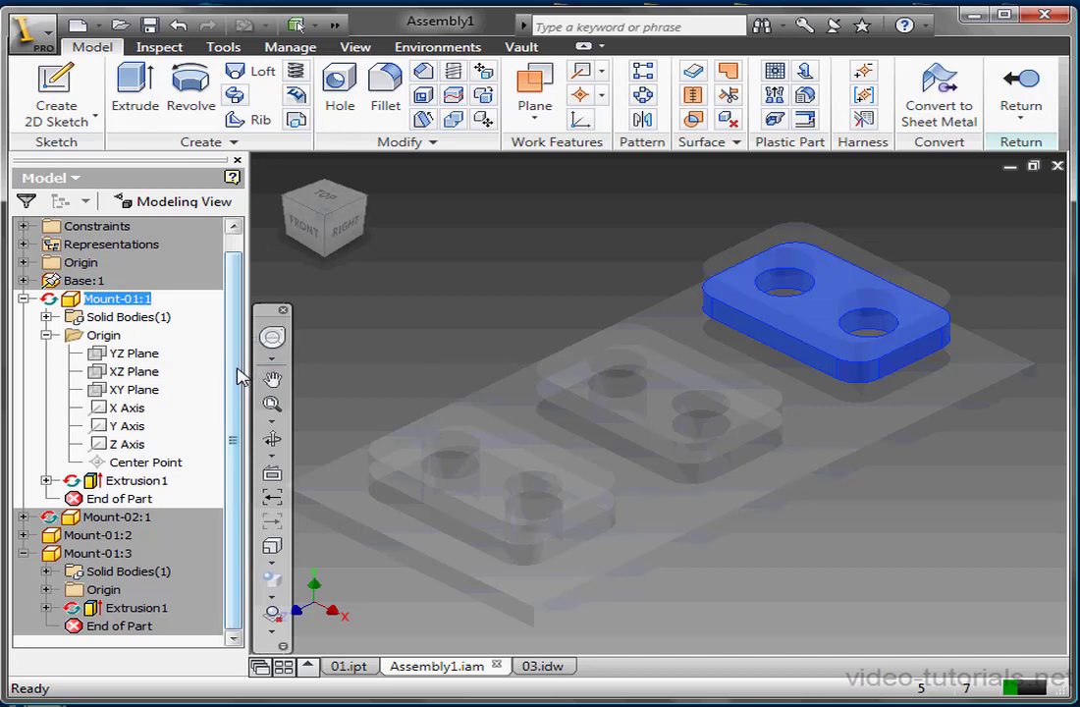
{"action": "scroll", "coordinate": [235, 363], "scroll_direction": "up", "scroll_amount": 1}
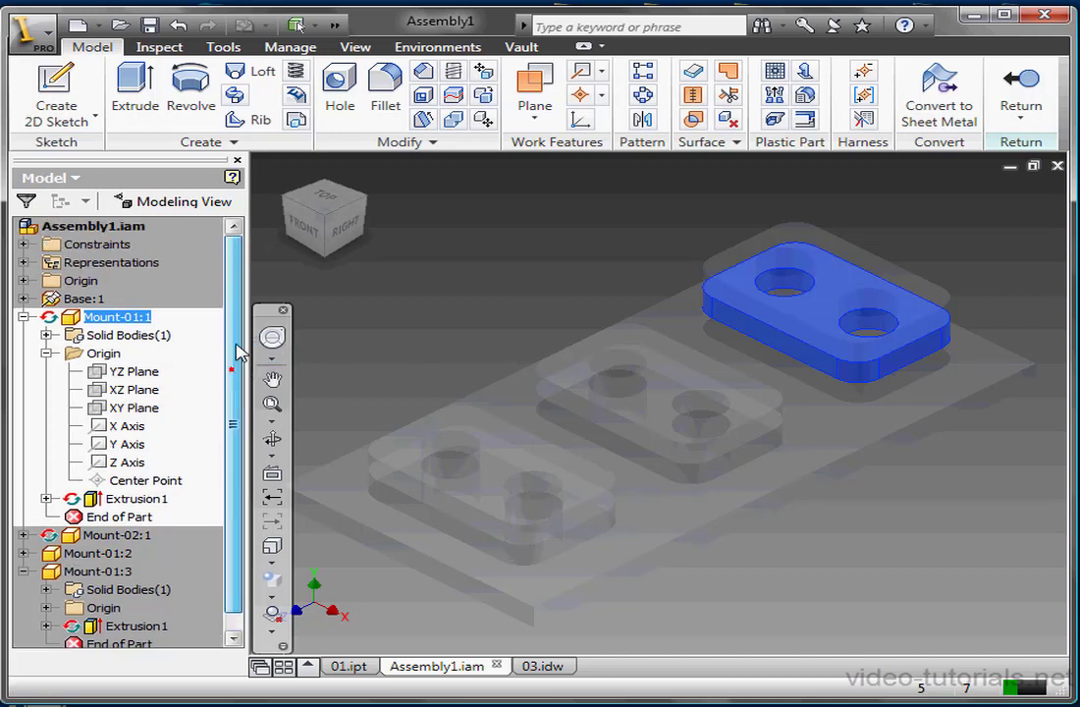
{"action": "double_click", "coordinate": [31, 234]}
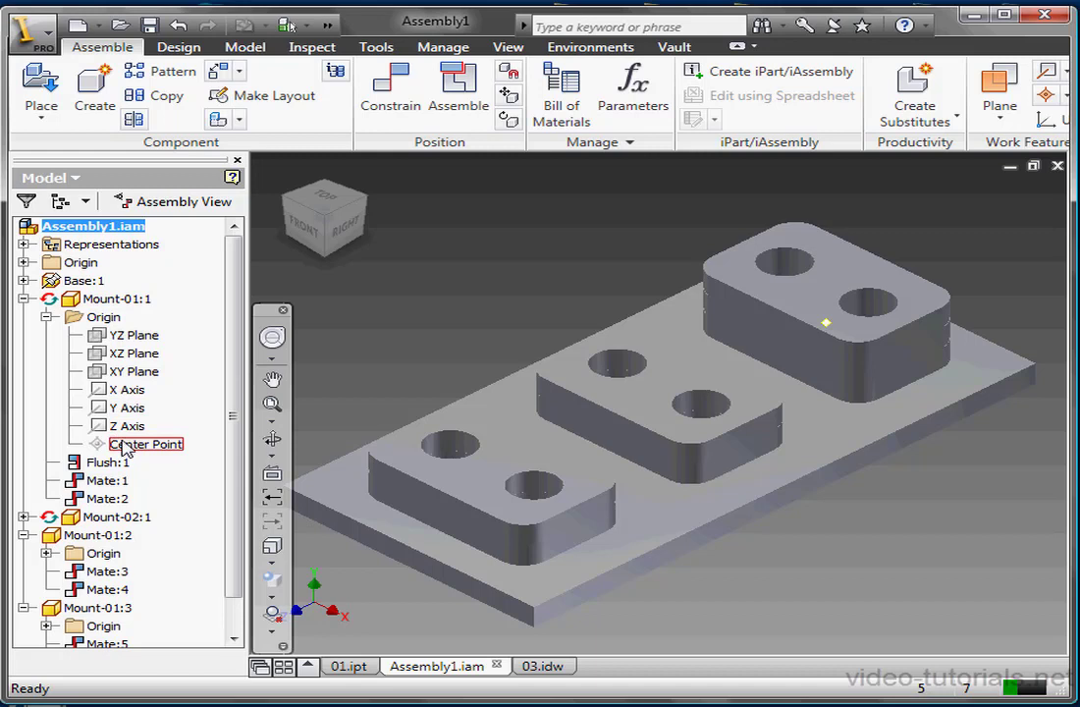
{"action": "right_click", "coordinate": [129, 342]}
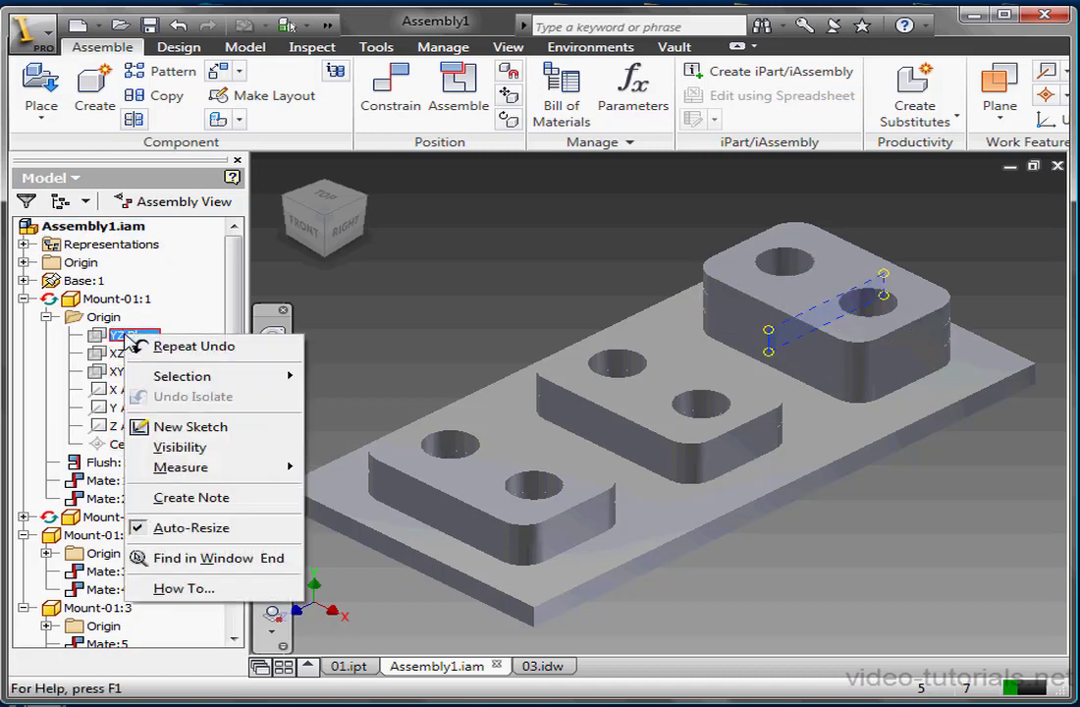
{"action": "left_click", "coordinate": [157, 447]}
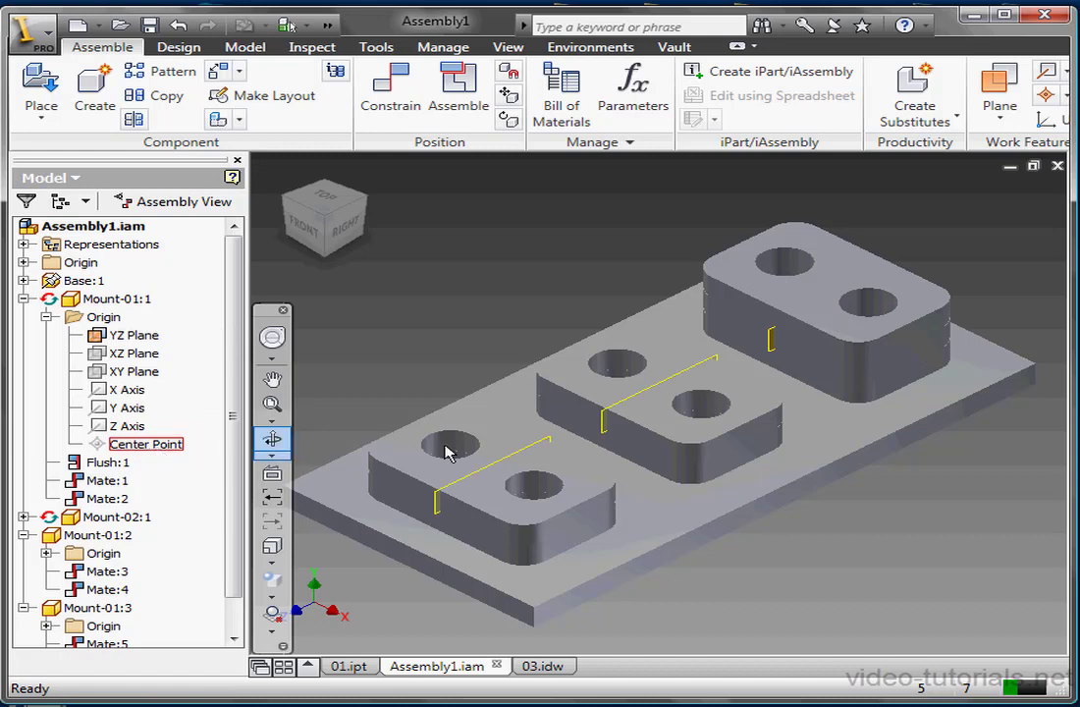
{"action": "right_click", "coordinate": [143, 337]}
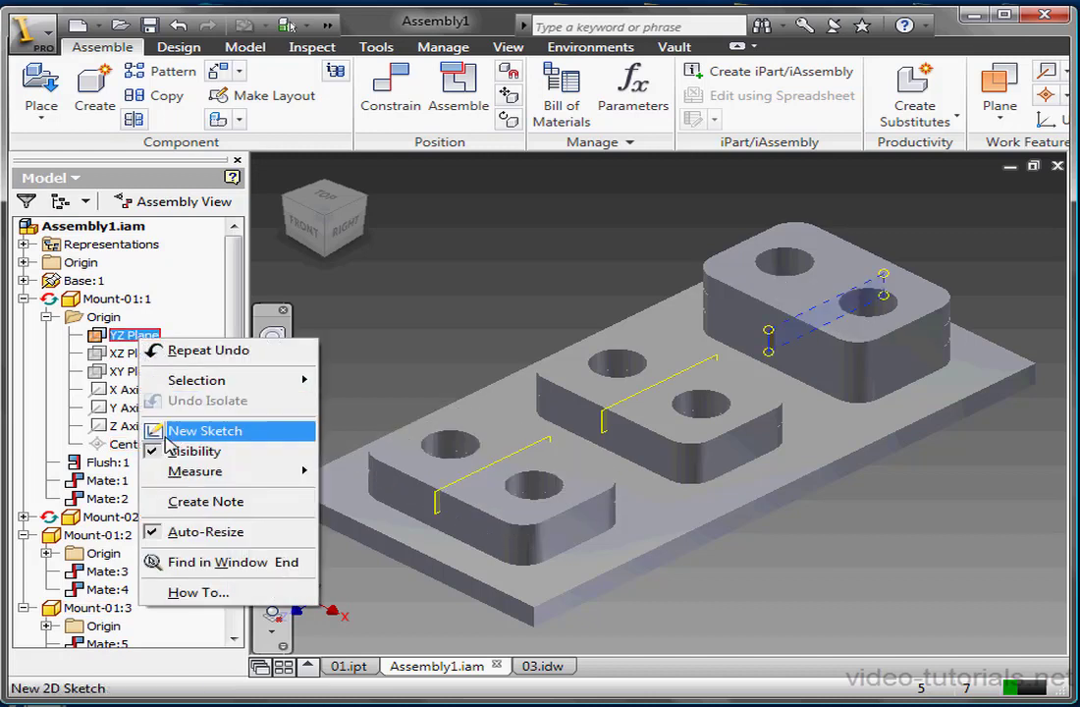
{"action": "left_click", "coordinate": [180, 453]}
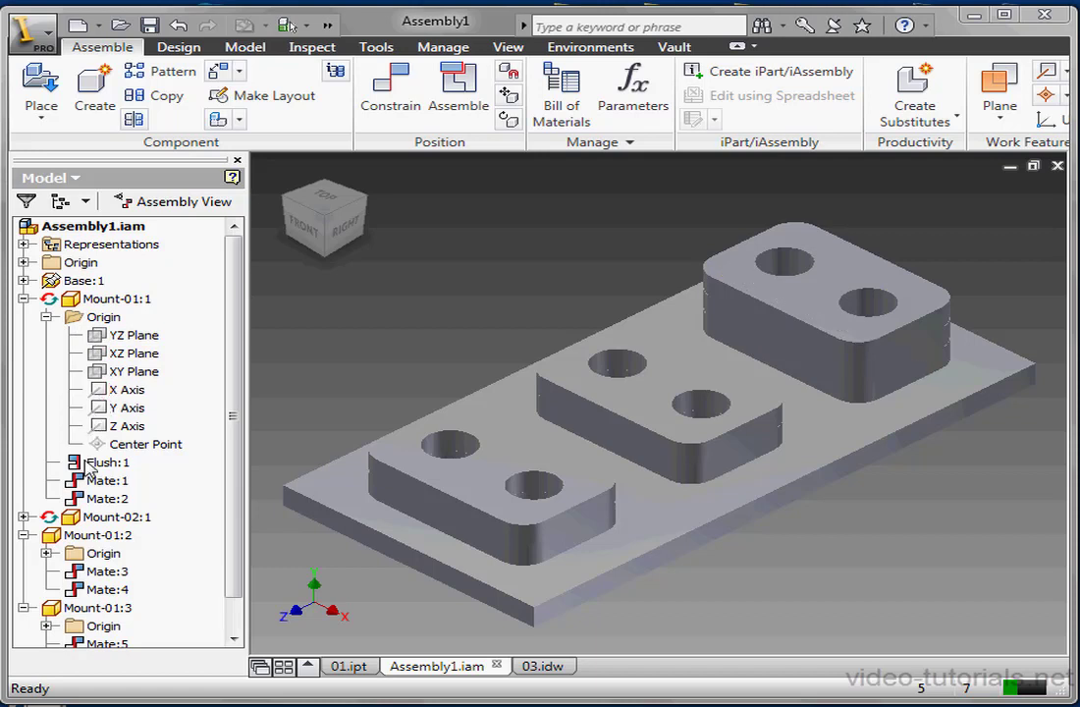
{"action": "mouse_move", "coordinate": [83, 470]}
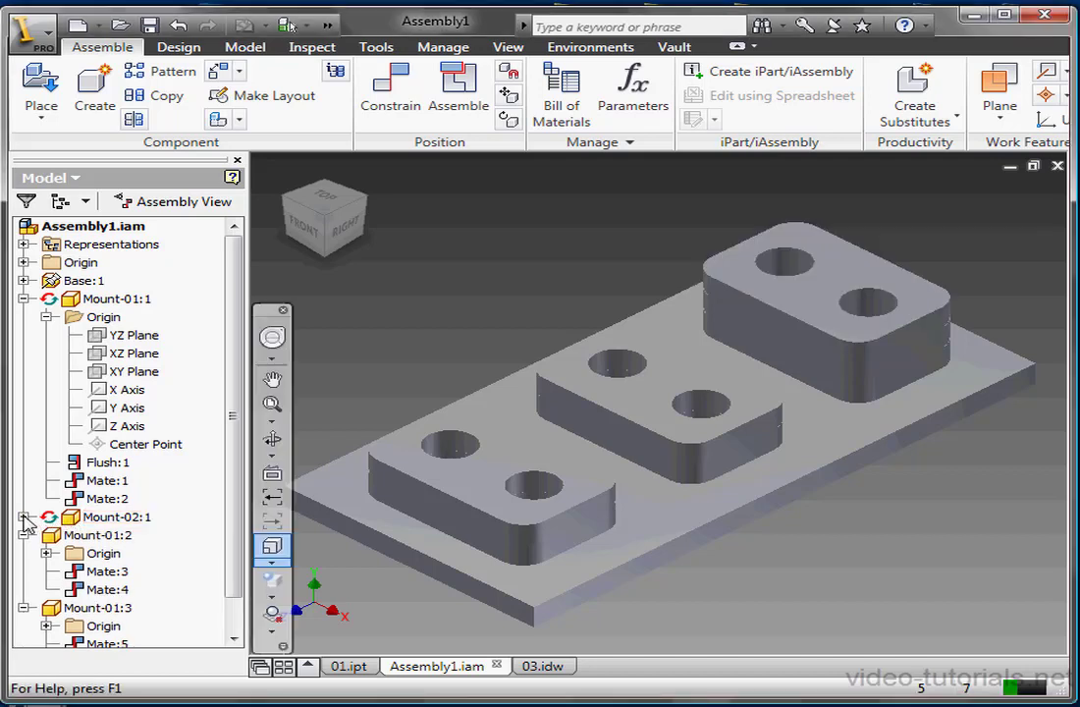
Switch to 01.ipt and expand Extrusion1 to list Sketch1
{"action": "left_click", "coordinate": [349, 665]}
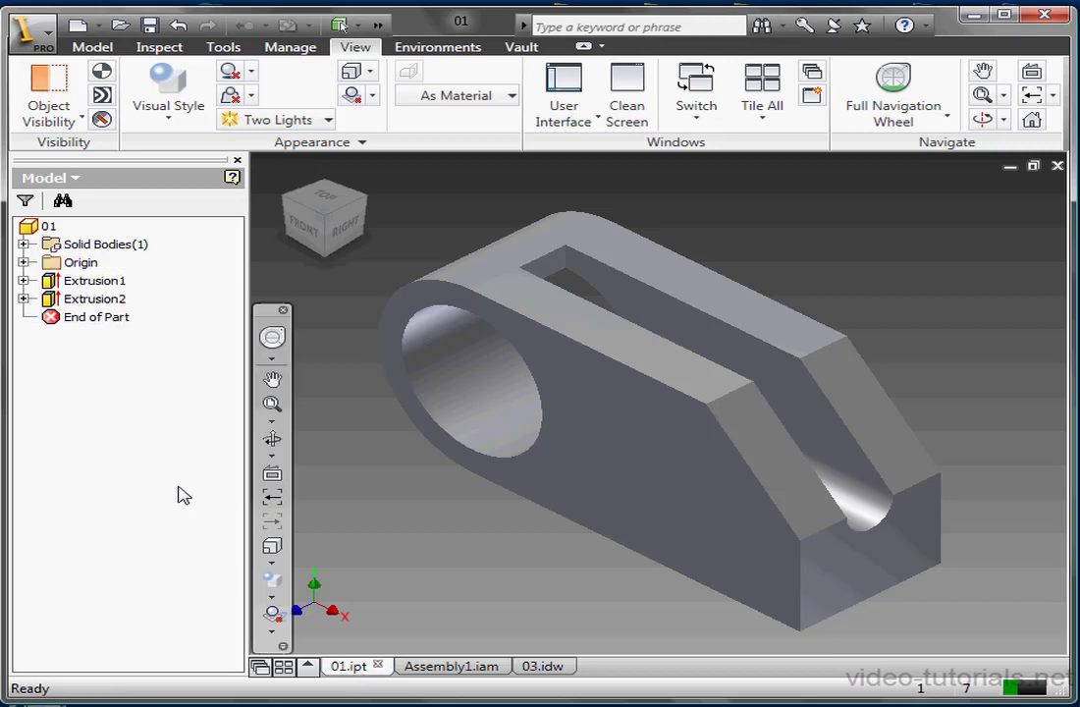
{"action": "left_click", "coordinate": [22, 281]}
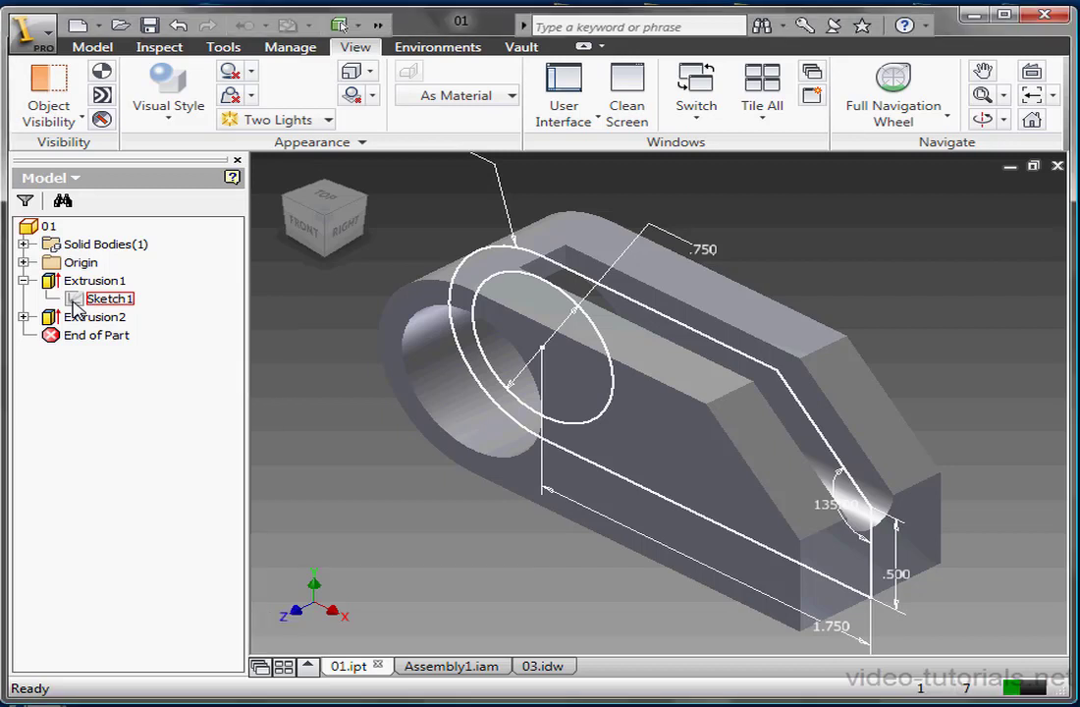
In Assembly1.iam, collapse Mount-01:1 and expand Base:1 to list its constraints
{"action": "left_click", "coordinate": [448, 669]}
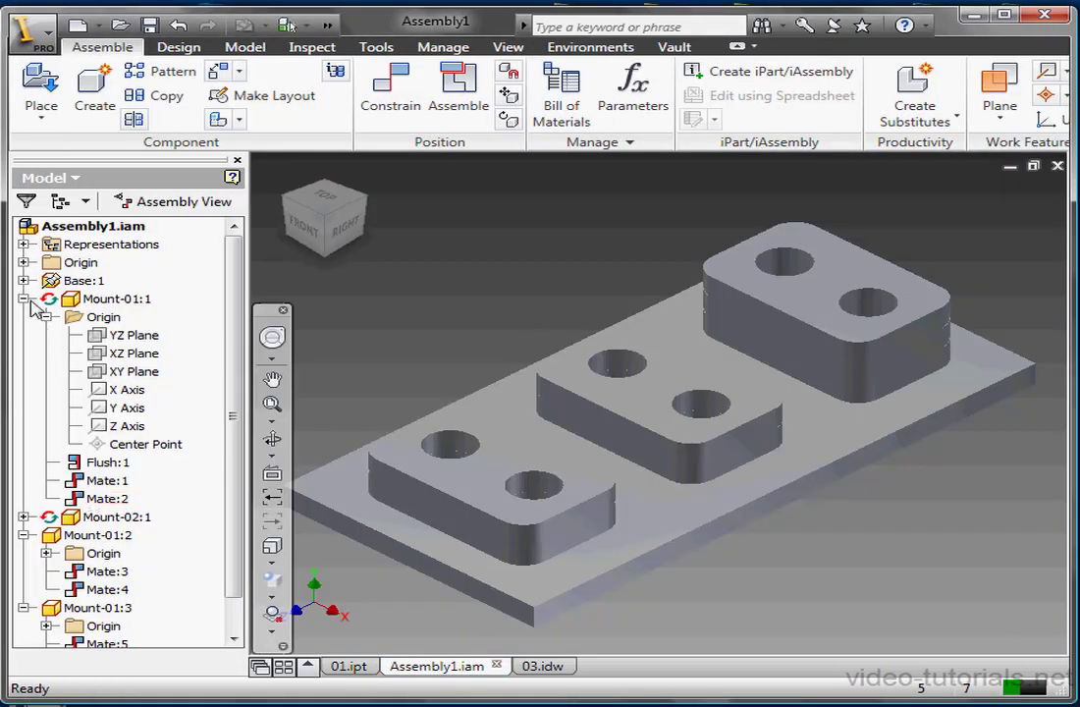
{"action": "left_click", "coordinate": [24, 299]}
{"action": "left_click", "coordinate": [55, 282]}
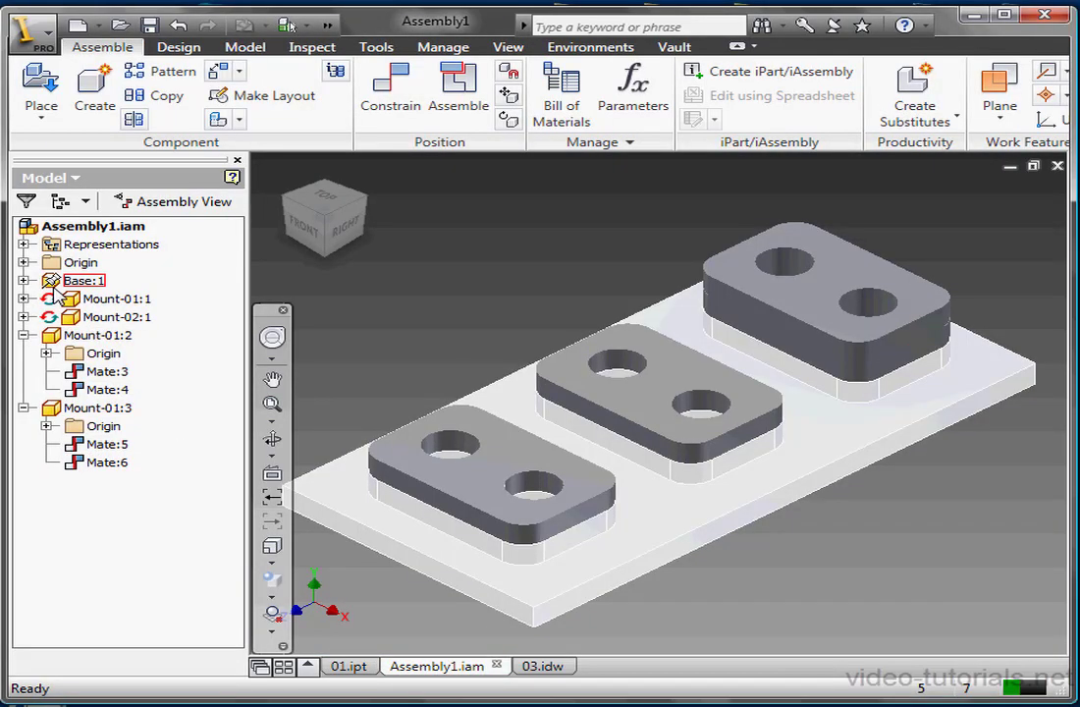
{"action": "key", "text": "Right"}
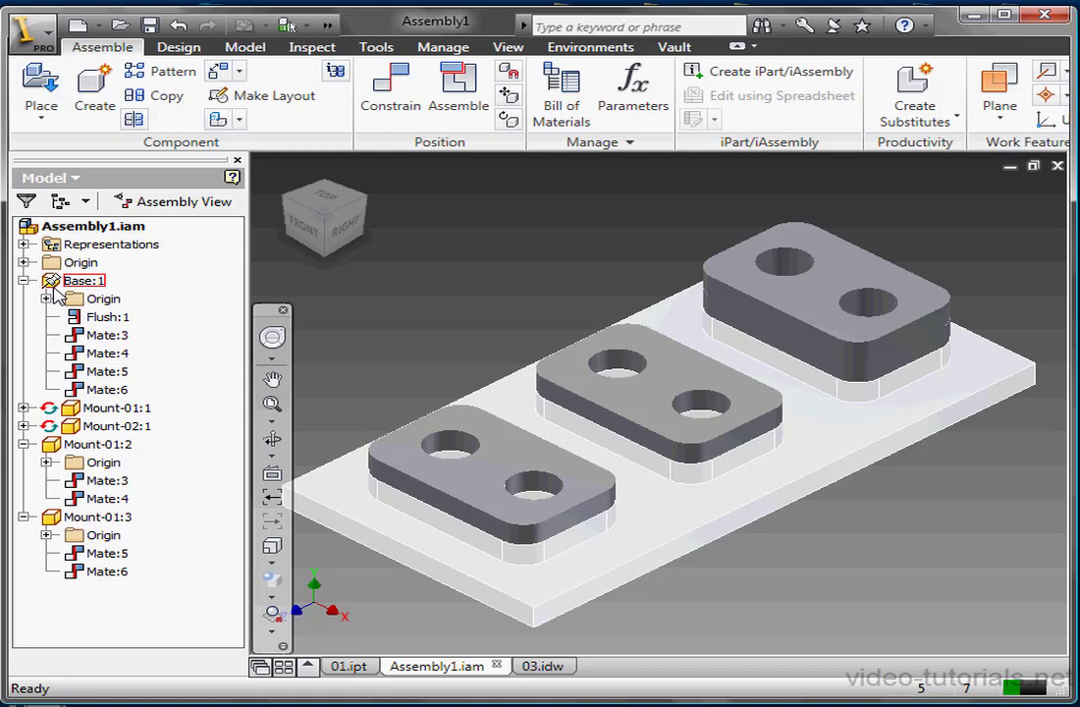
Uncheck Grounded for the Base:1 component
{"action": "left_click", "coordinate": [55, 287]}
{"action": "right_click", "coordinate": [56, 290]}
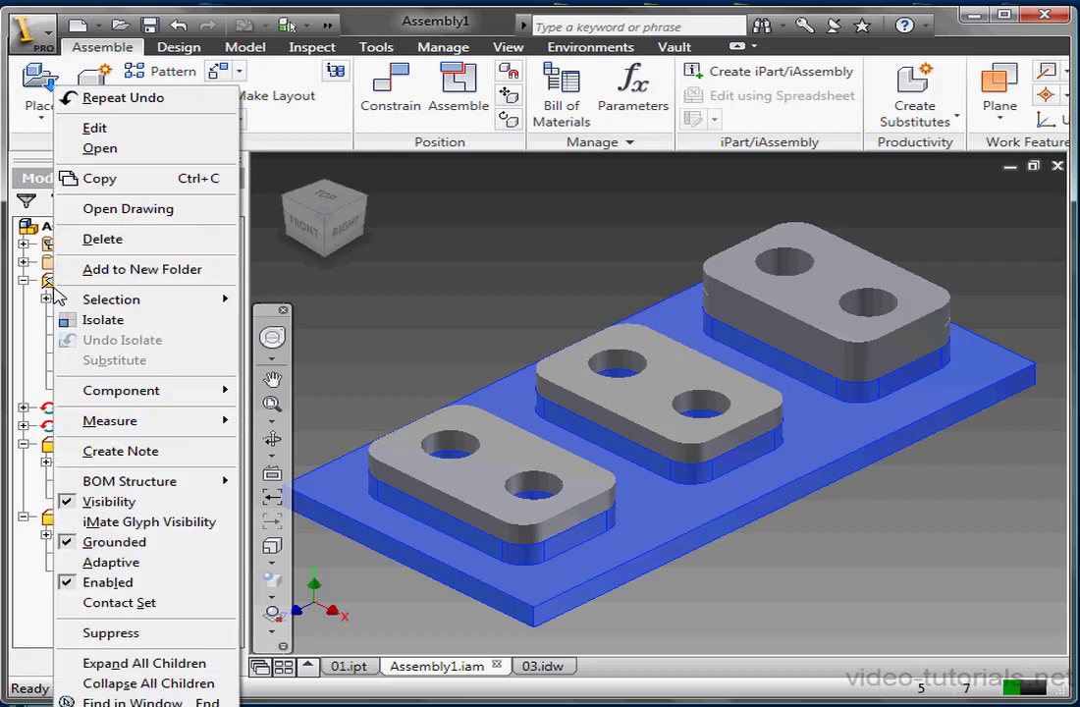
{"action": "left_click", "coordinate": [114, 543]}
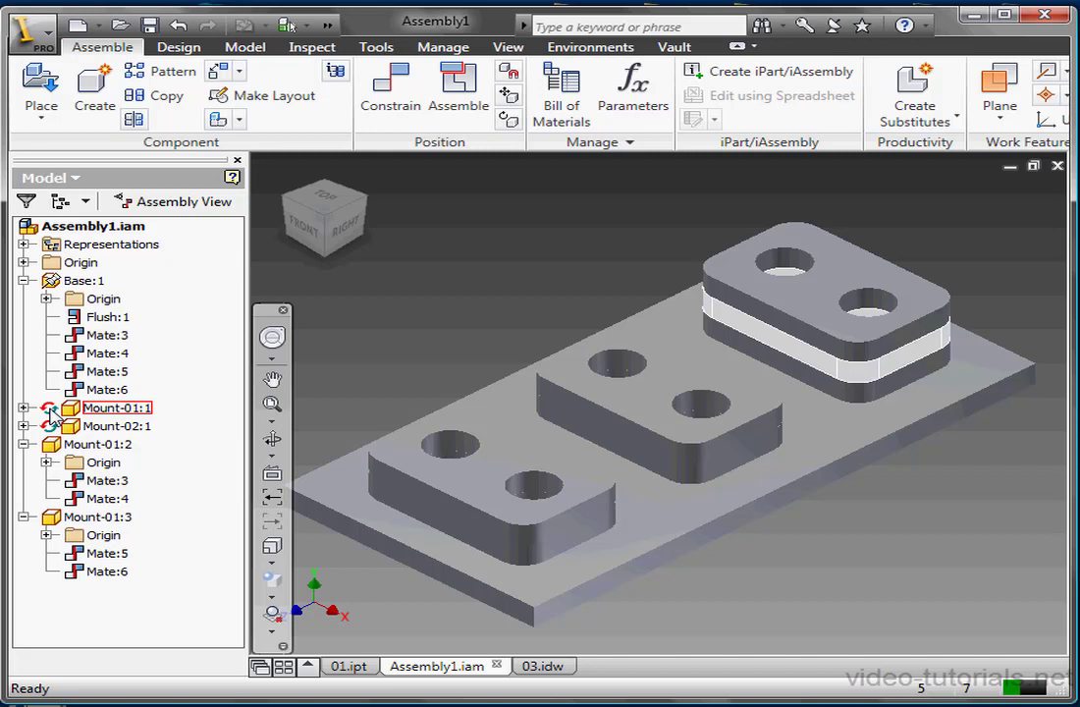
{"action": "right_click", "coordinate": [98, 408]}
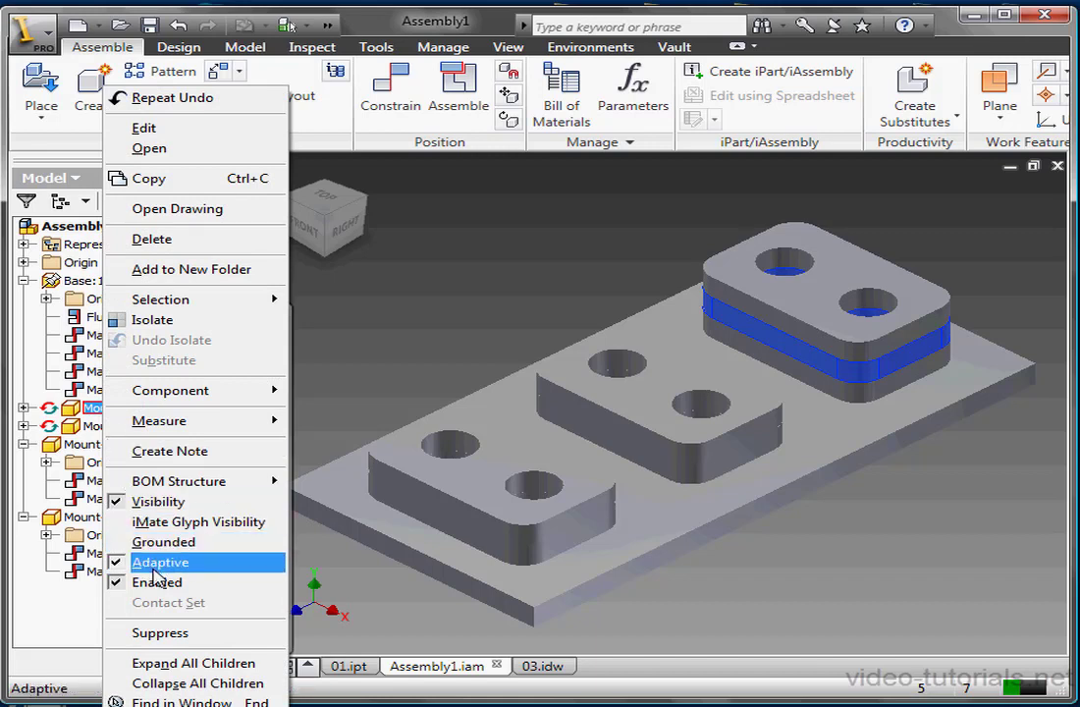
{"action": "left_click", "coordinate": [91, 614]}
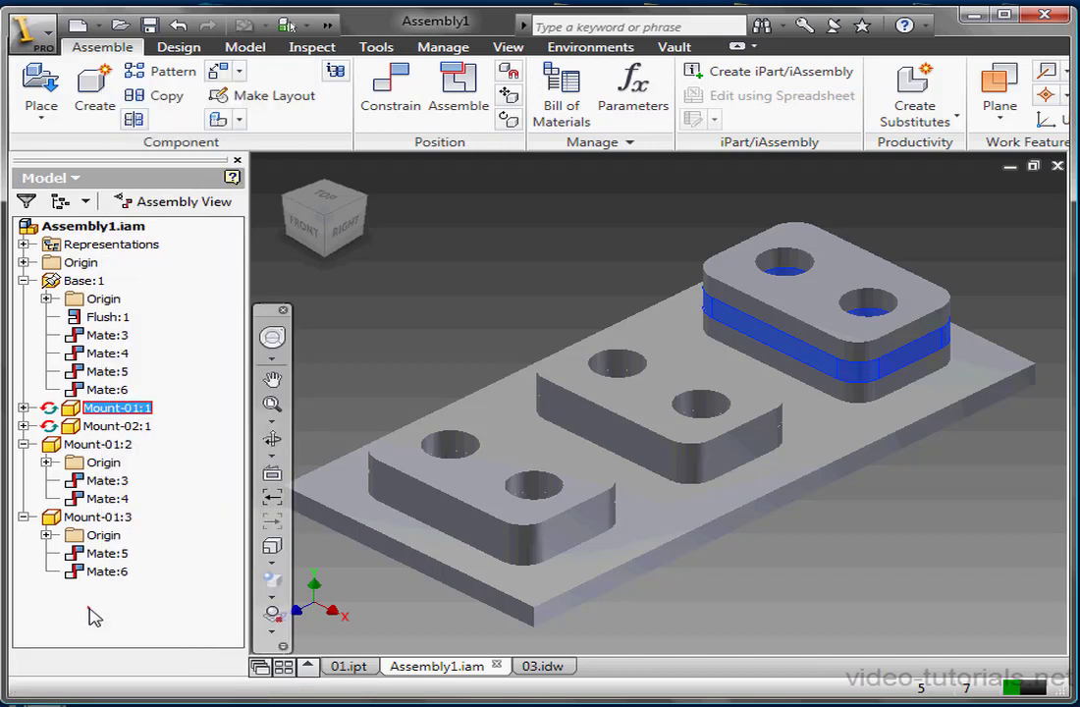
{"action": "left_click", "coordinate": [106, 370]}
{"action": "right_click", "coordinate": [108, 372]}
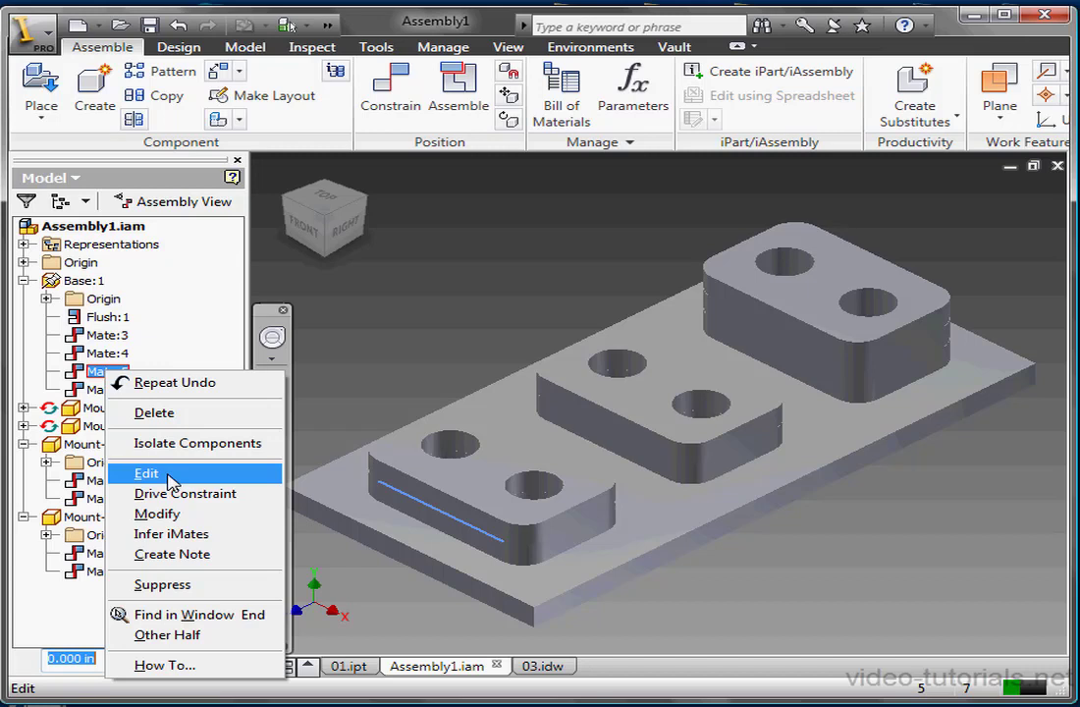
Use Other Half on Base:1's Mate:6 to jump to its counterpart under Mount-01:3
{"action": "left_click", "coordinate": [103, 390]}
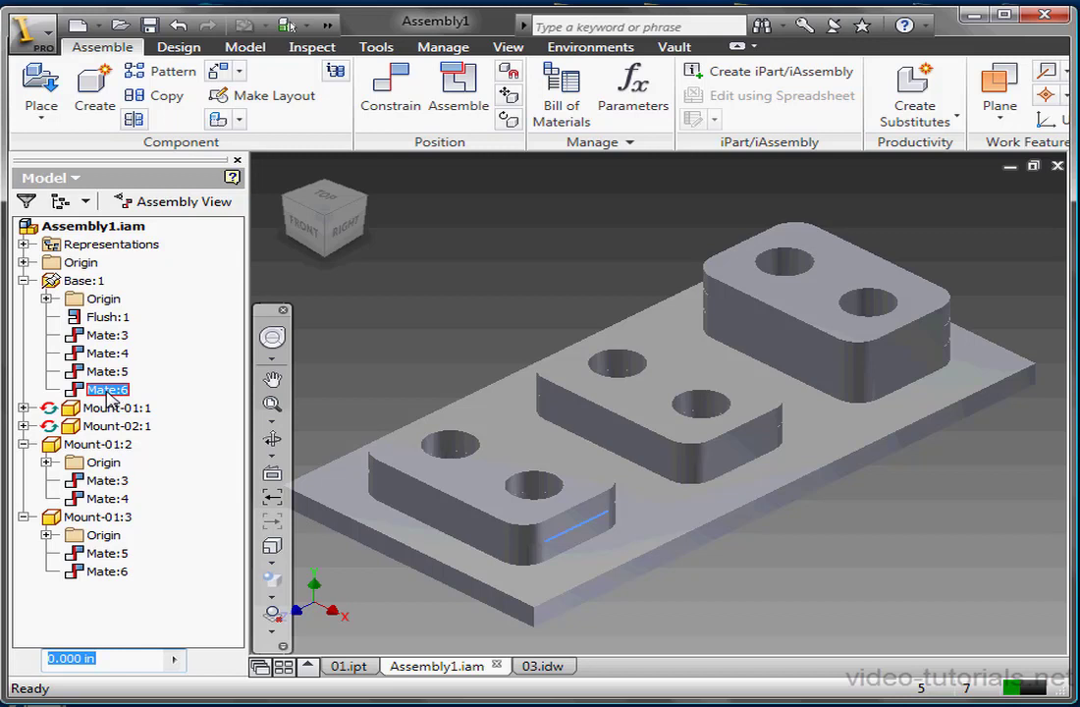
{"action": "right_click", "coordinate": [108, 392]}
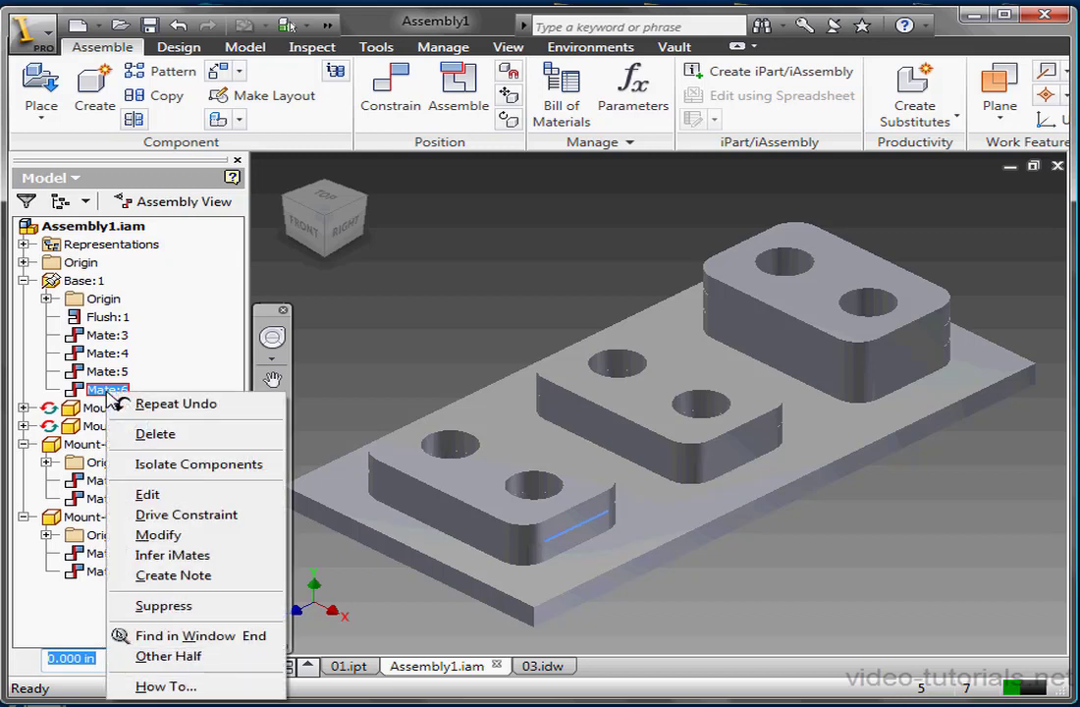
{"action": "left_click", "coordinate": [169, 656]}
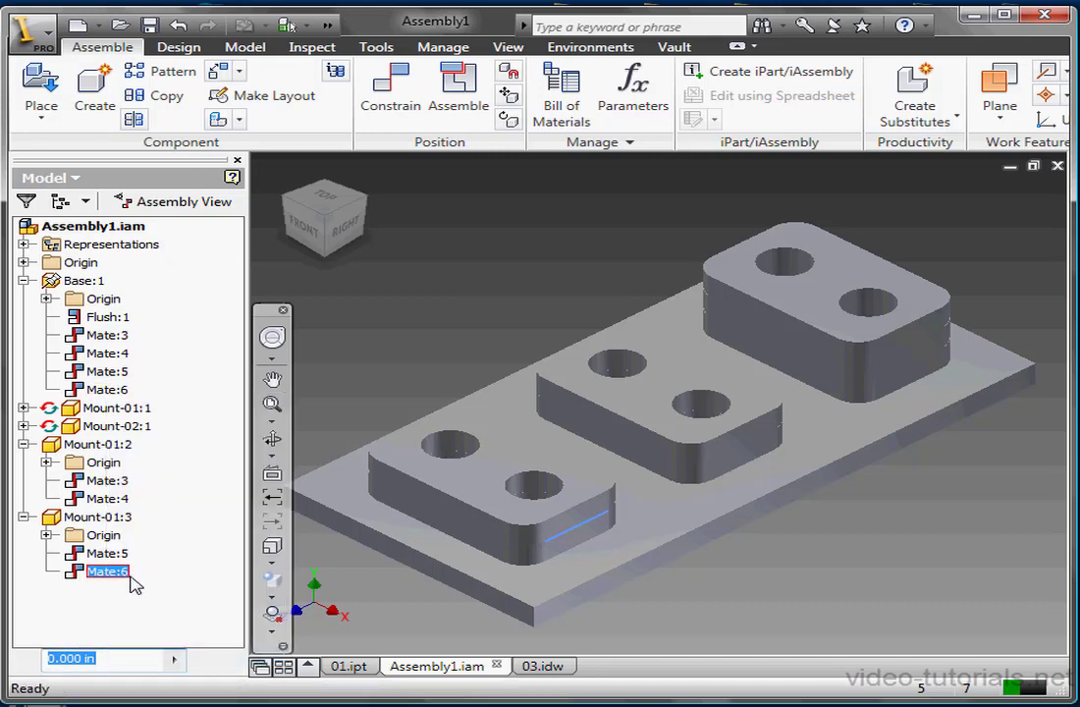
In 01.ipt, drag the End of Part marker above Extrusion2 to hide the slot cut
{"action": "left_click", "coordinate": [348, 666]}
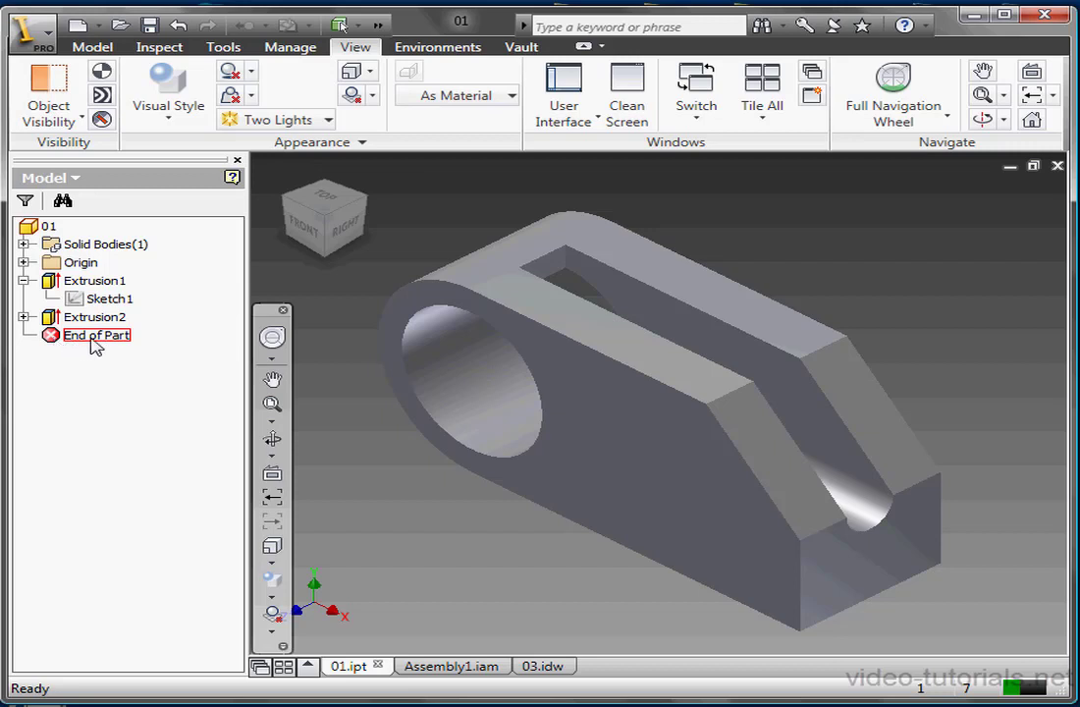
{"action": "mouse_move", "coordinate": [95, 344]}
{"action": "left_mouse_down"}
{"action": "mouse_move", "coordinate": [86, 316]}
{"action": "mouse_move", "coordinate": [93, 344]}
{"action": "left_mouse_up"}
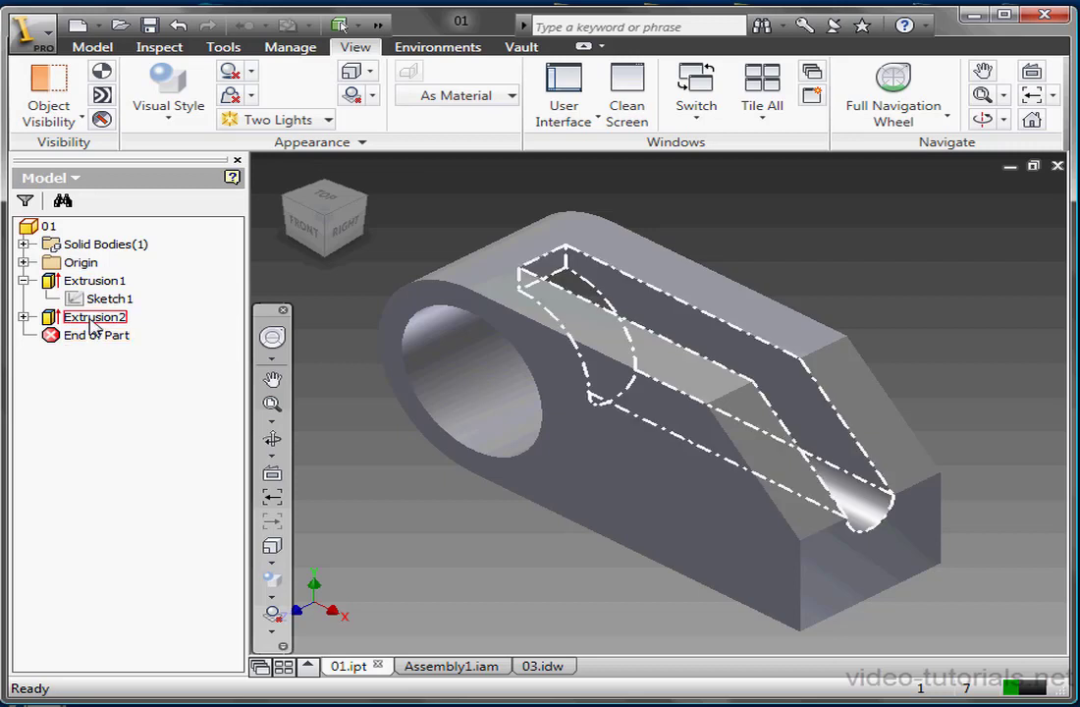
{"action": "left_click_drag", "start_coordinate": [93, 338], "coordinate": [94, 312]}
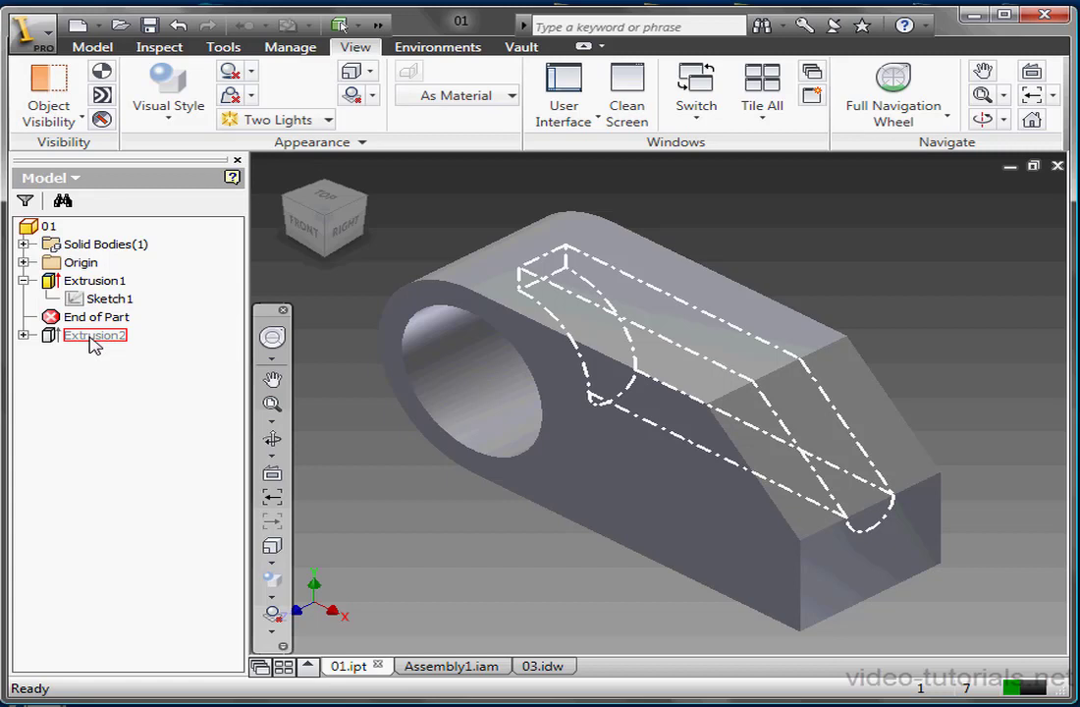
Roll End of Part forward below Extrusion2 so the slot cut returns
{"action": "left_click", "coordinate": [95, 318]}
{"action": "right_click", "coordinate": [95, 318]}
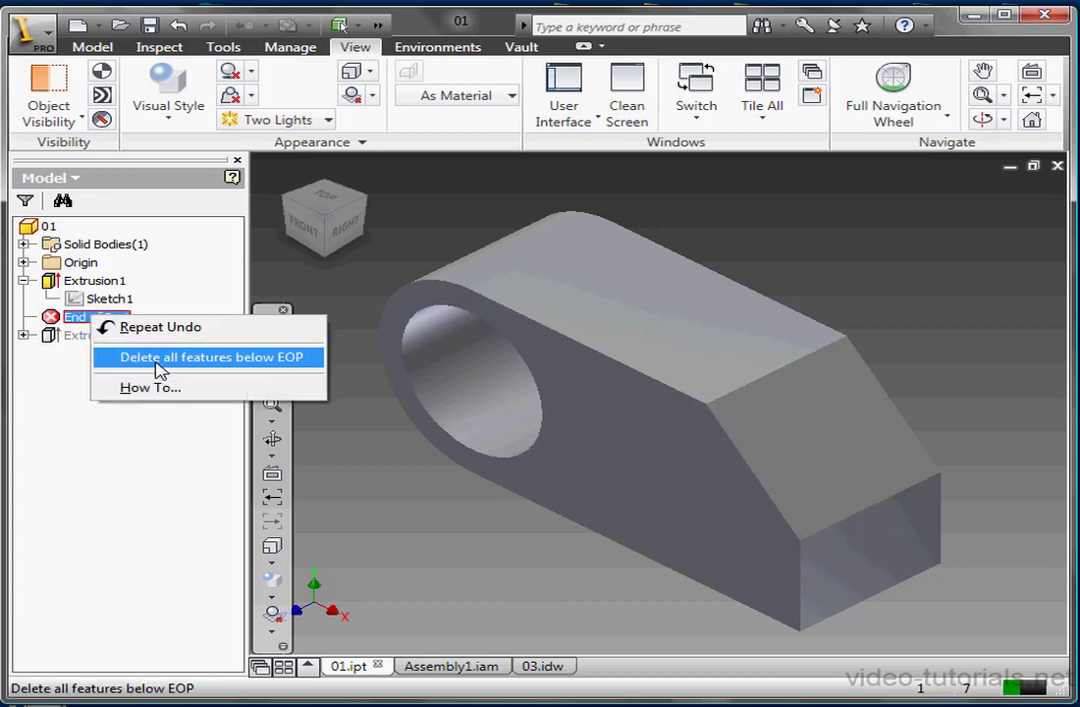
{"action": "left_click", "coordinate": [73, 367]}
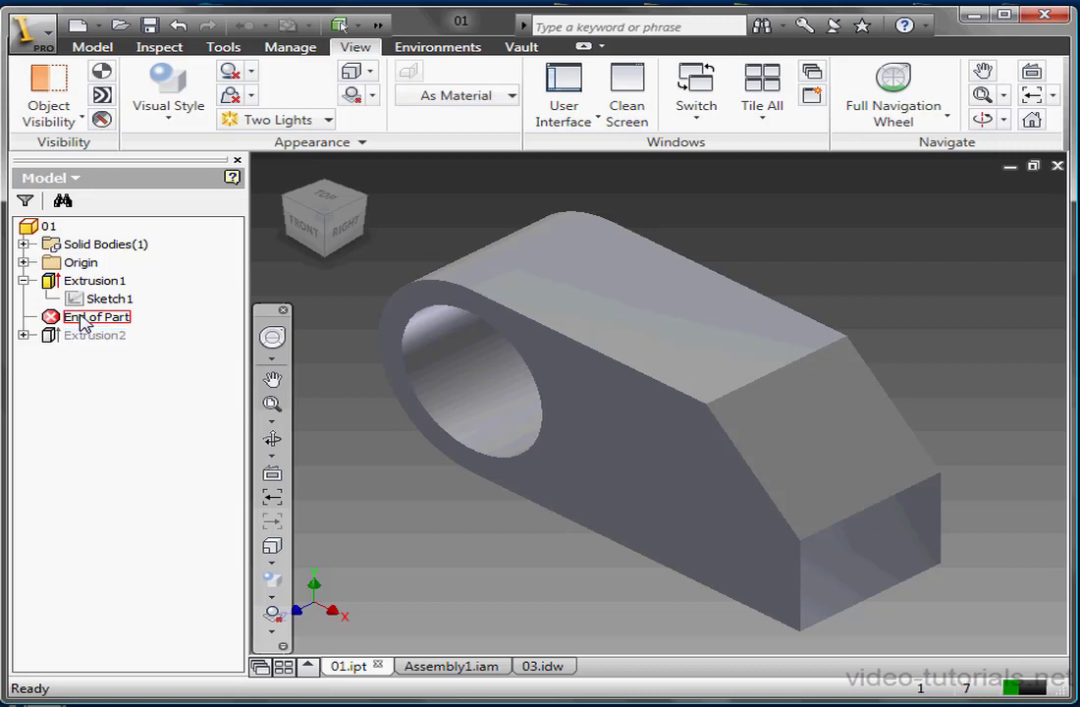
{"action": "left_click_drag", "start_coordinate": [89, 317], "coordinate": [93, 345]}
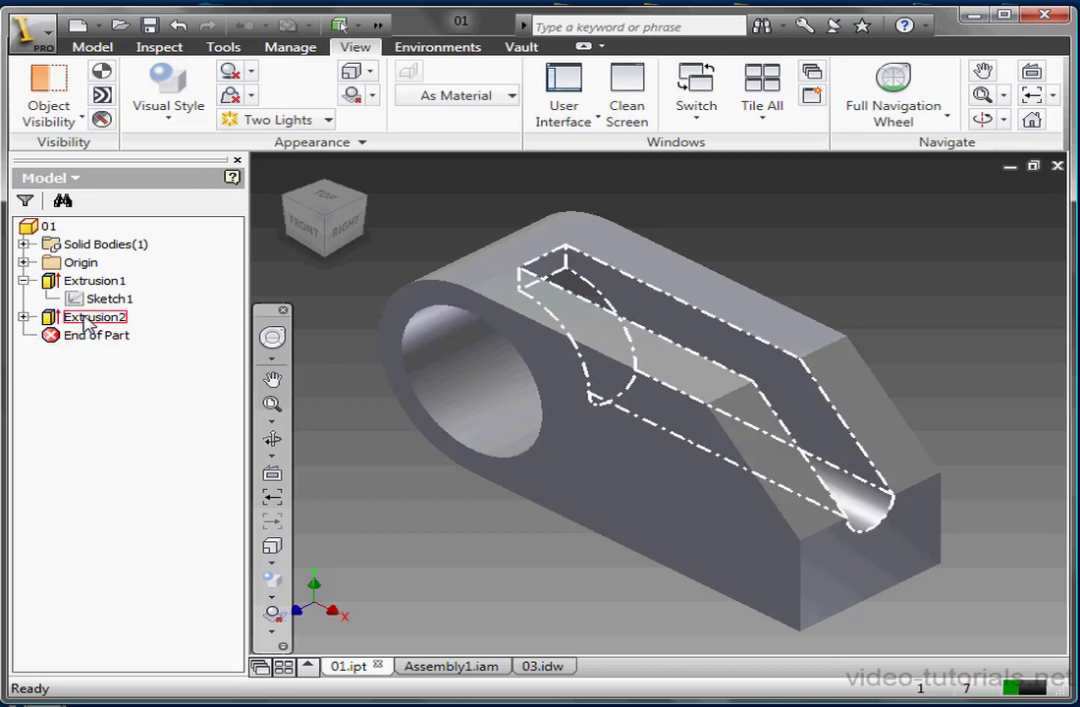
Suppress Extrusion2 to remove the slot cut, then reopen its context menu to restore it
{"action": "right_click", "coordinate": [85, 317]}
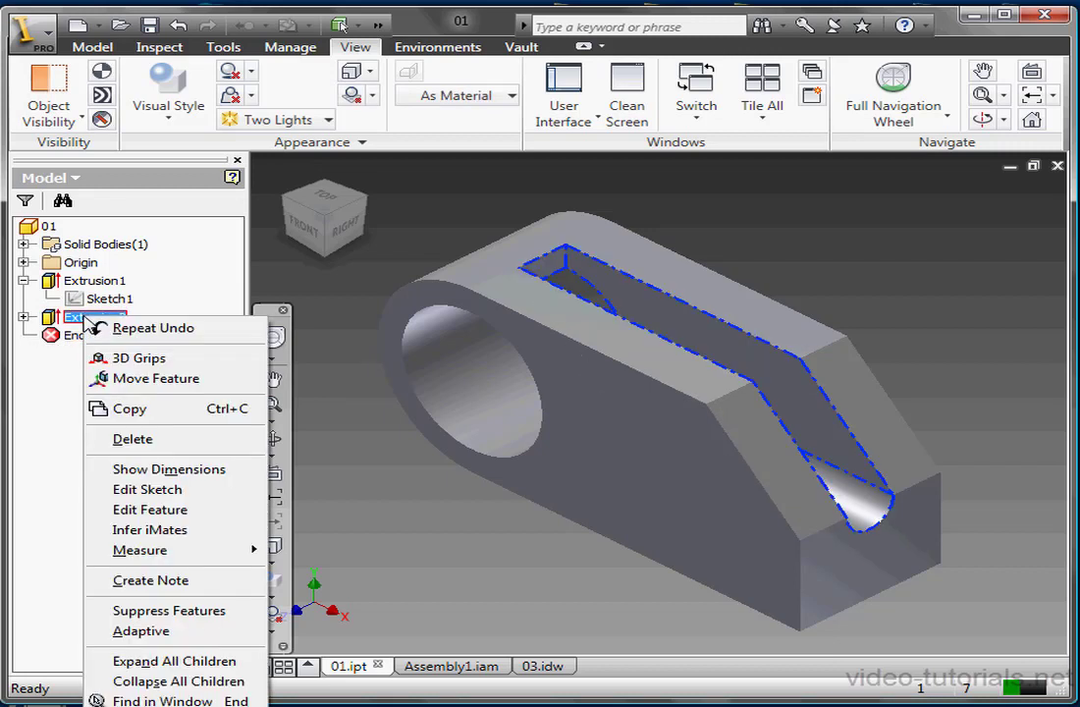
{"action": "left_click", "coordinate": [138, 614]}
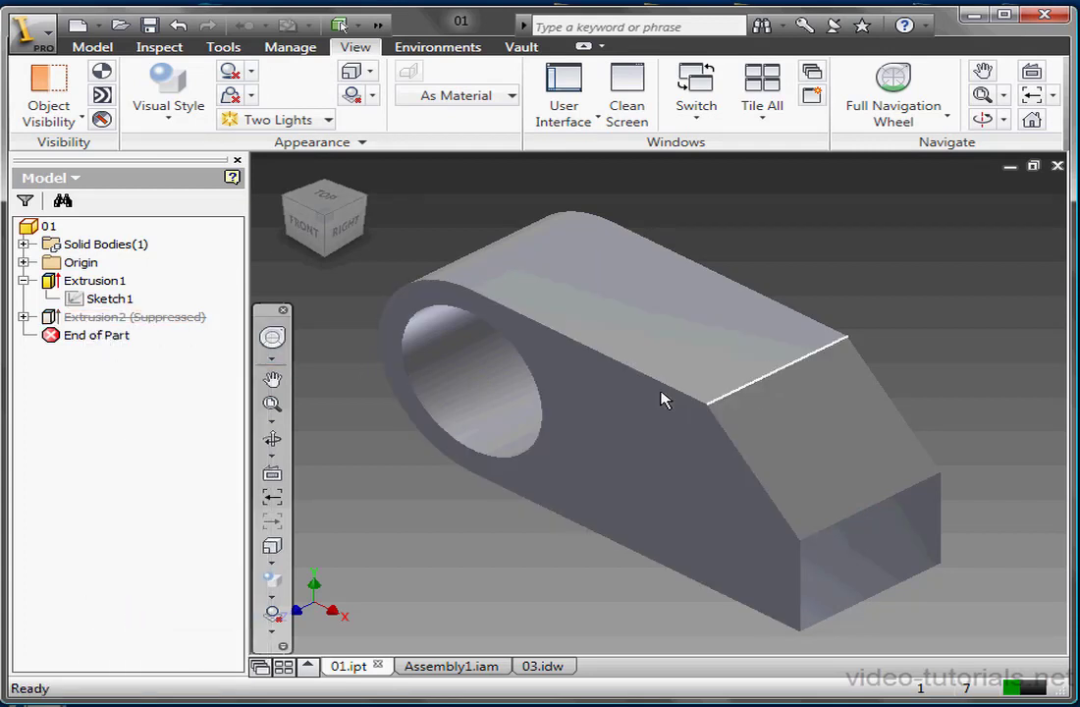
{"action": "right_click", "coordinate": [104, 318]}
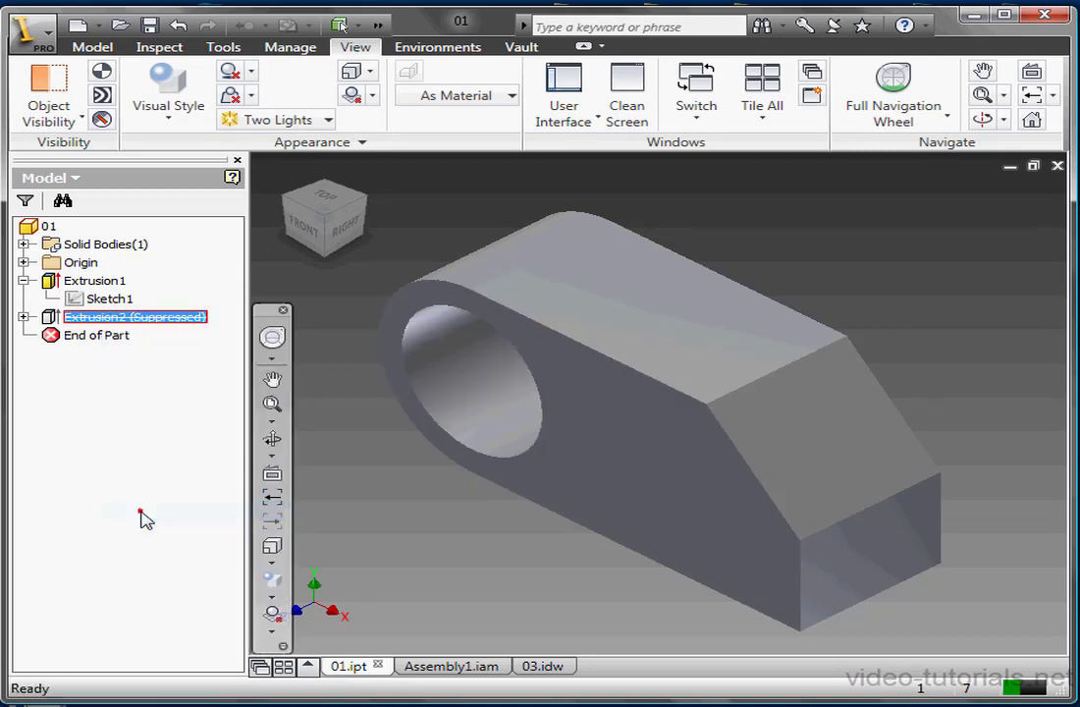
{"action": "left_click_drag", "start_coordinate": [96, 334], "coordinate": [88, 288]}
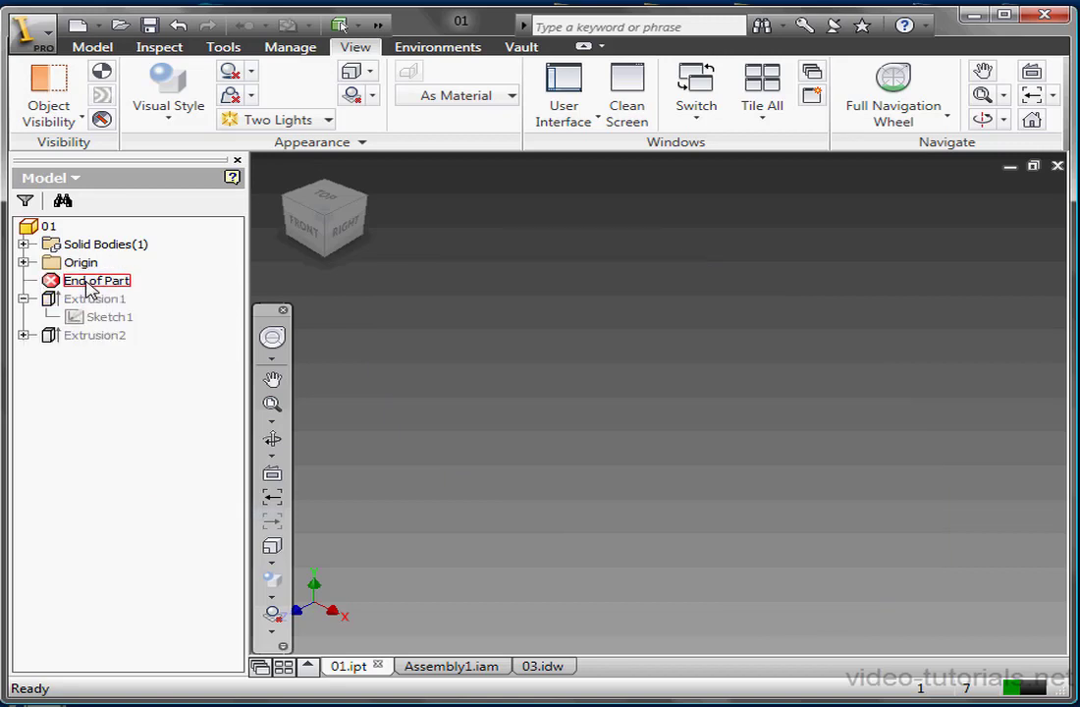
{"action": "left_click_drag", "start_coordinate": [89, 288], "coordinate": [90, 340]}
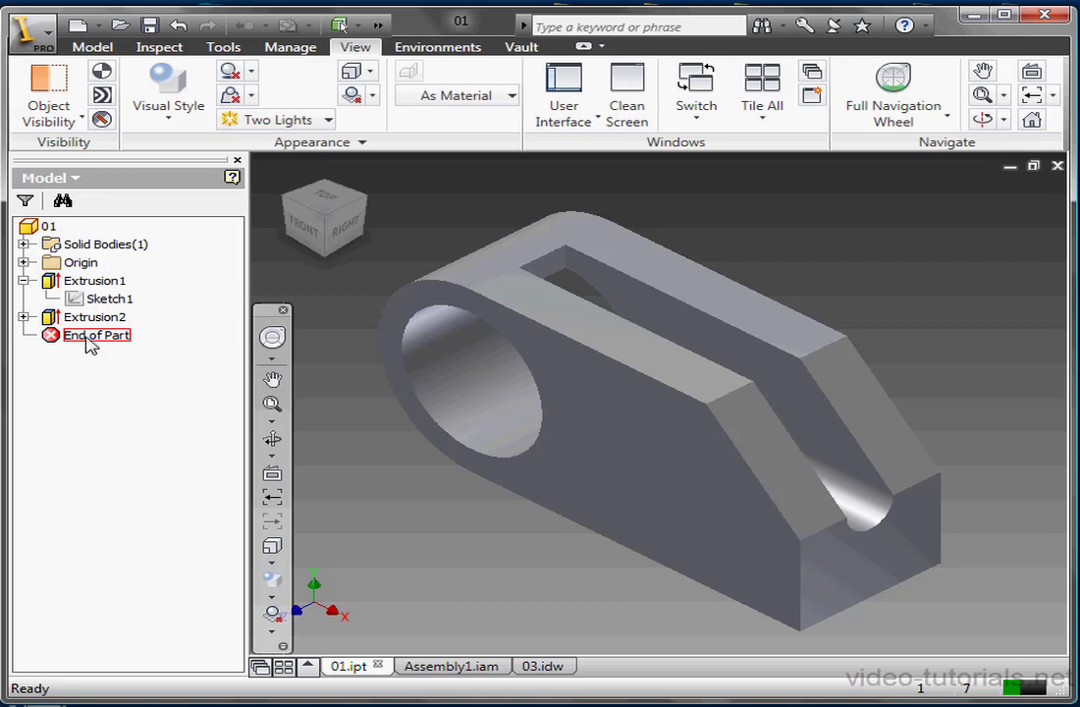
{"action": "mouse_move", "coordinate": [89, 336]}
{"action": "left_mouse_down"}
{"action": "mouse_move", "coordinate": [79, 287]}
{"action": "mouse_move", "coordinate": [89, 290]}
{"action": "left_mouse_up"}
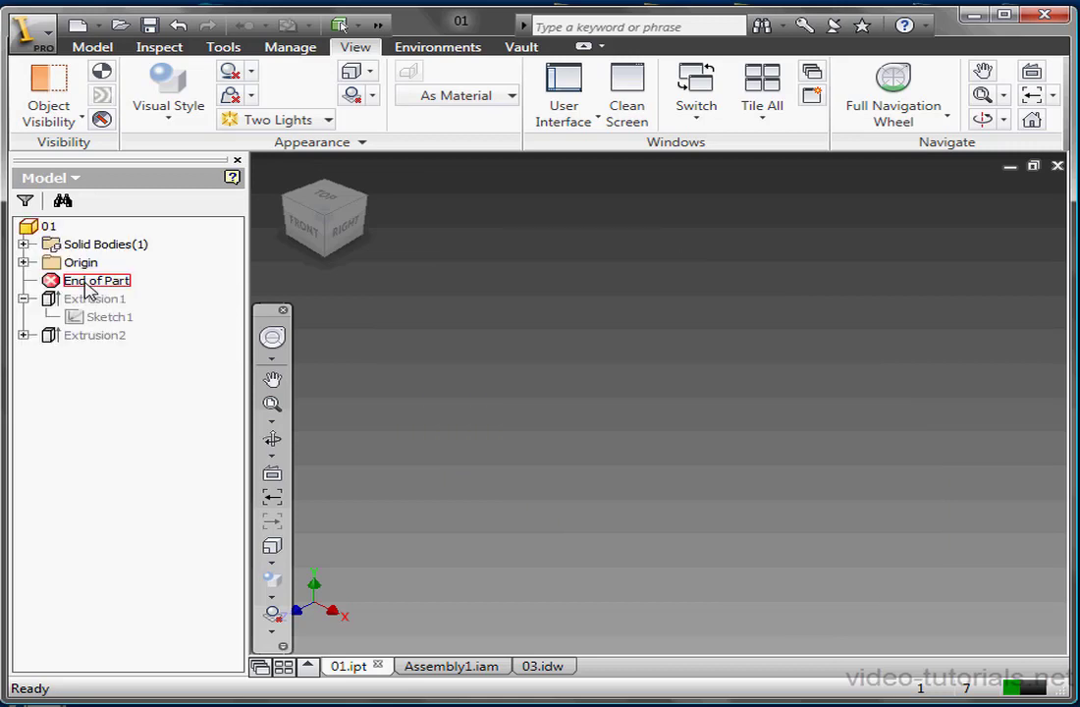
{"action": "left_click_drag", "start_coordinate": [88, 286], "coordinate": [91, 348]}
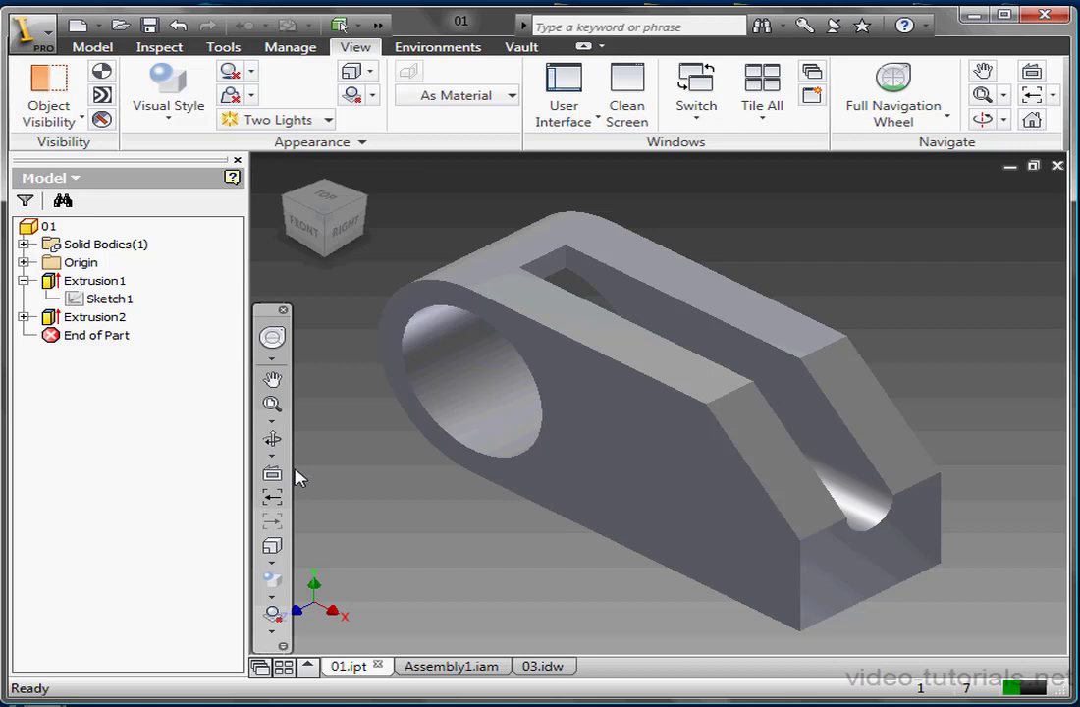
{"action": "left_click", "coordinate": [444, 666]}
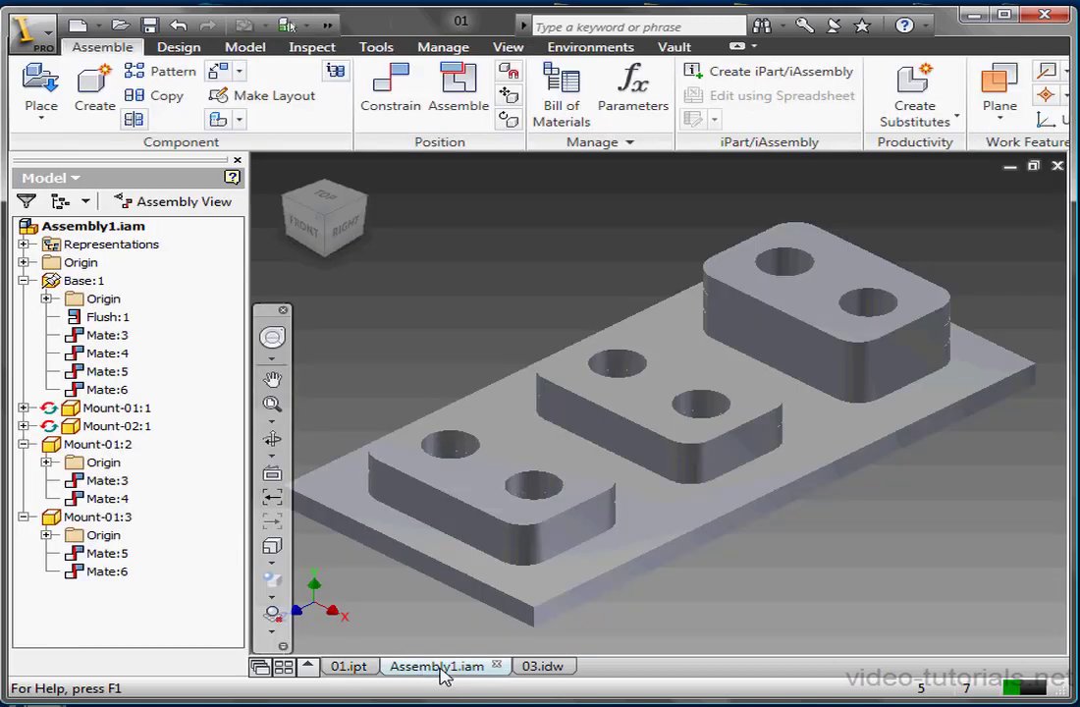
{"action": "left_click", "coordinate": [542, 667]}
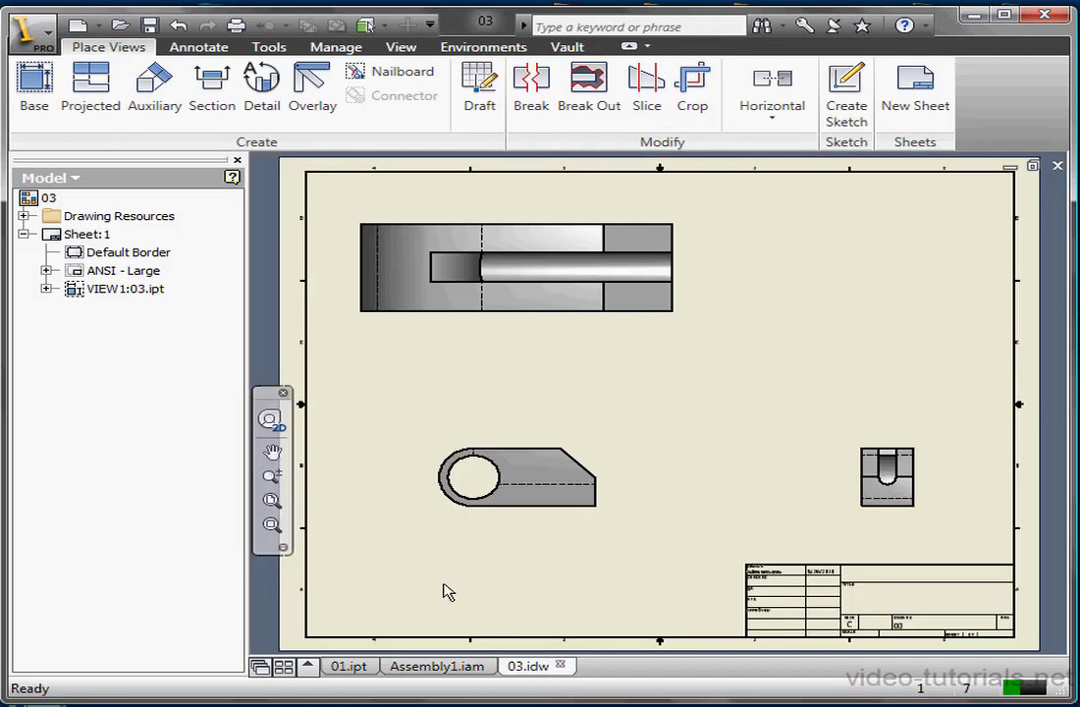
{"action": "left_click", "coordinate": [350, 666]}
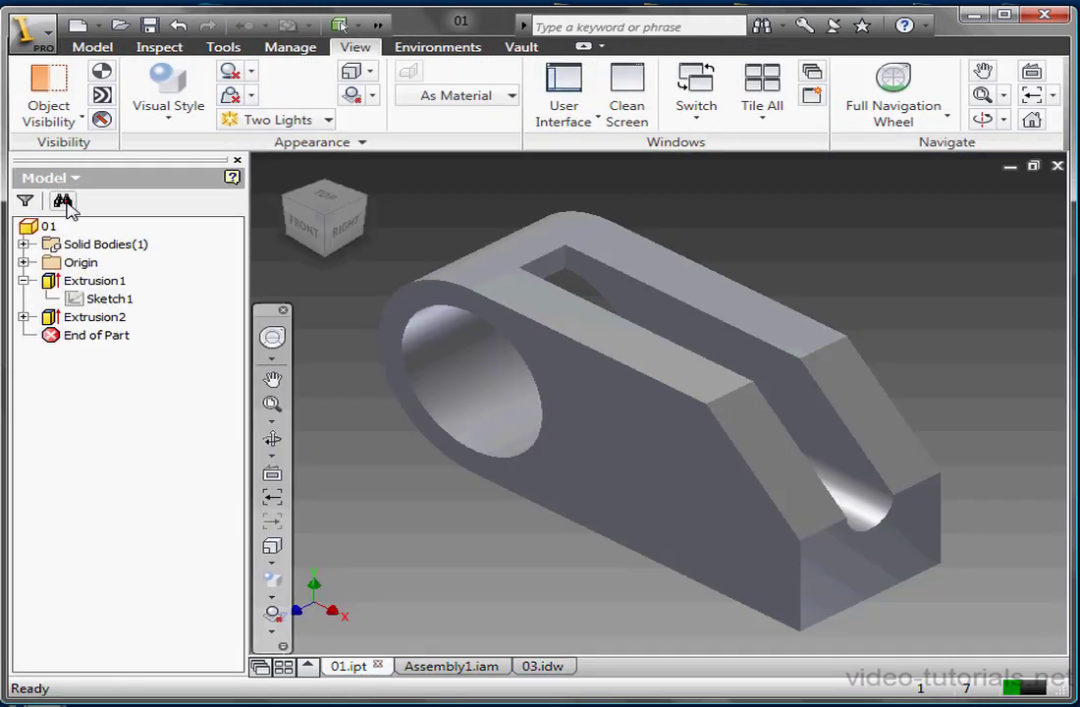
{"action": "left_click", "coordinate": [62, 200]}
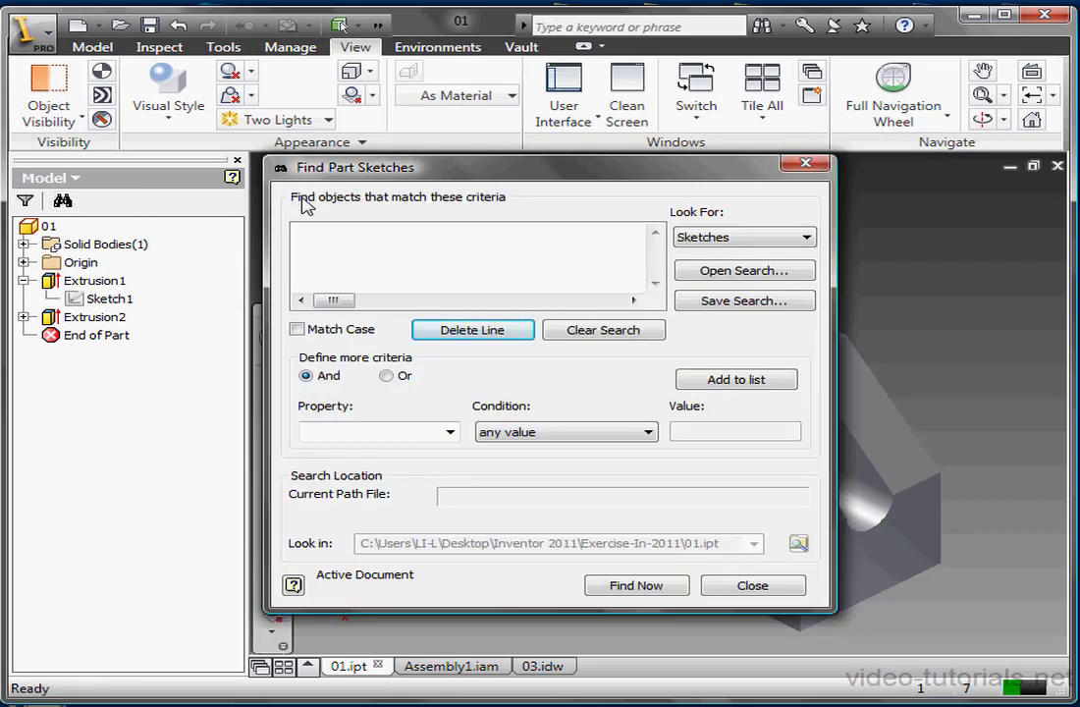
{"action": "left_click", "coordinate": [790, 238]}
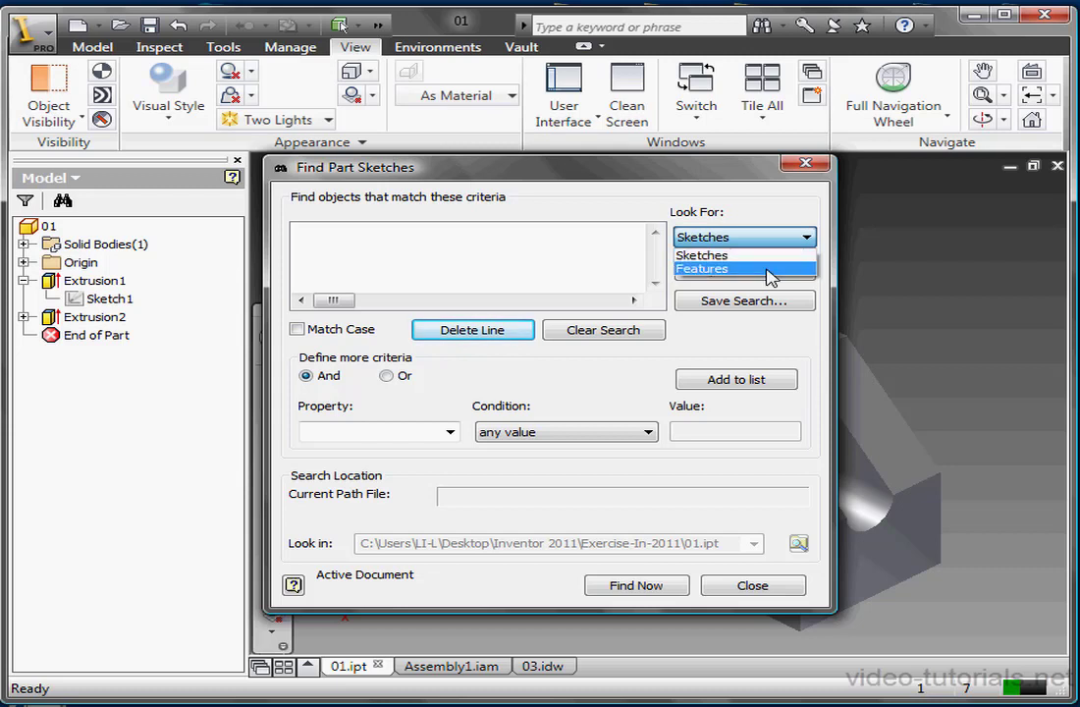
{"action": "left_click", "coordinate": [909, 316]}
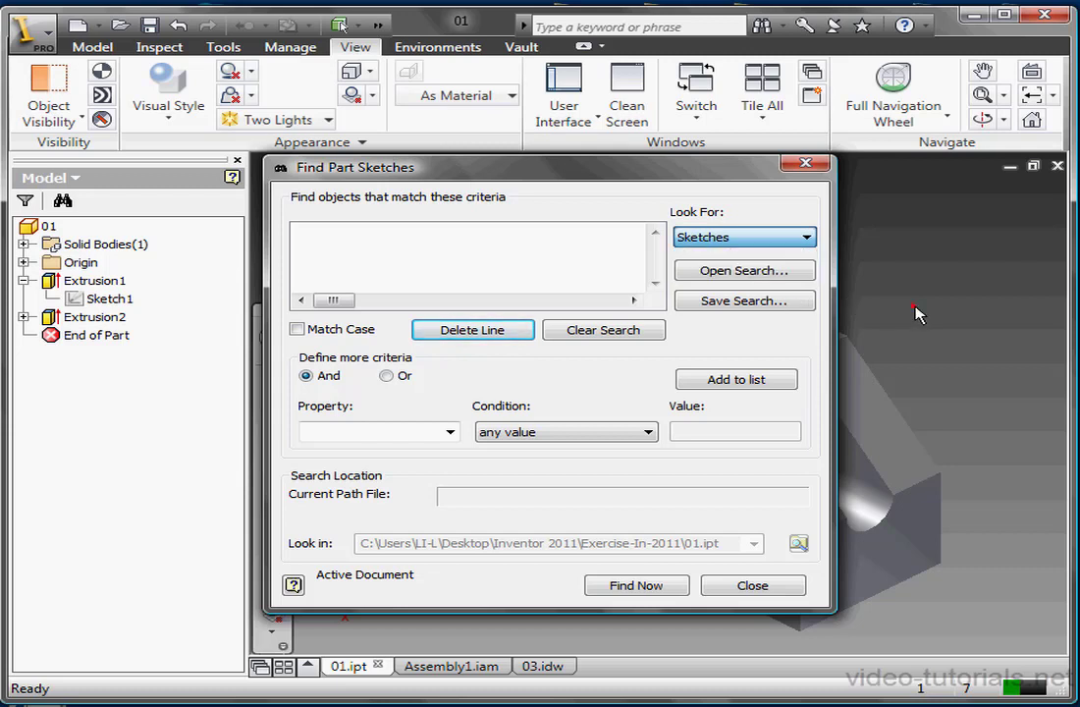
{"action": "left_click", "coordinate": [765, 592]}
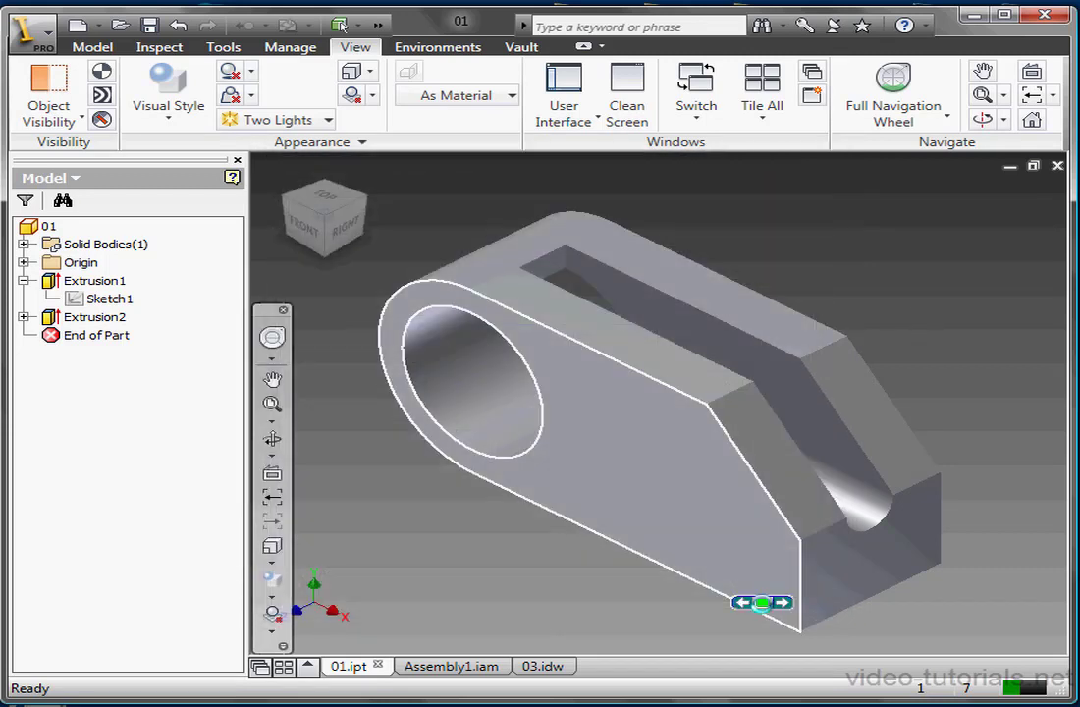
Switch the browser to Favorites and browse Cooling Components to Cascade Water Junctions
{"action": "left_click", "coordinate": [26, 203]}
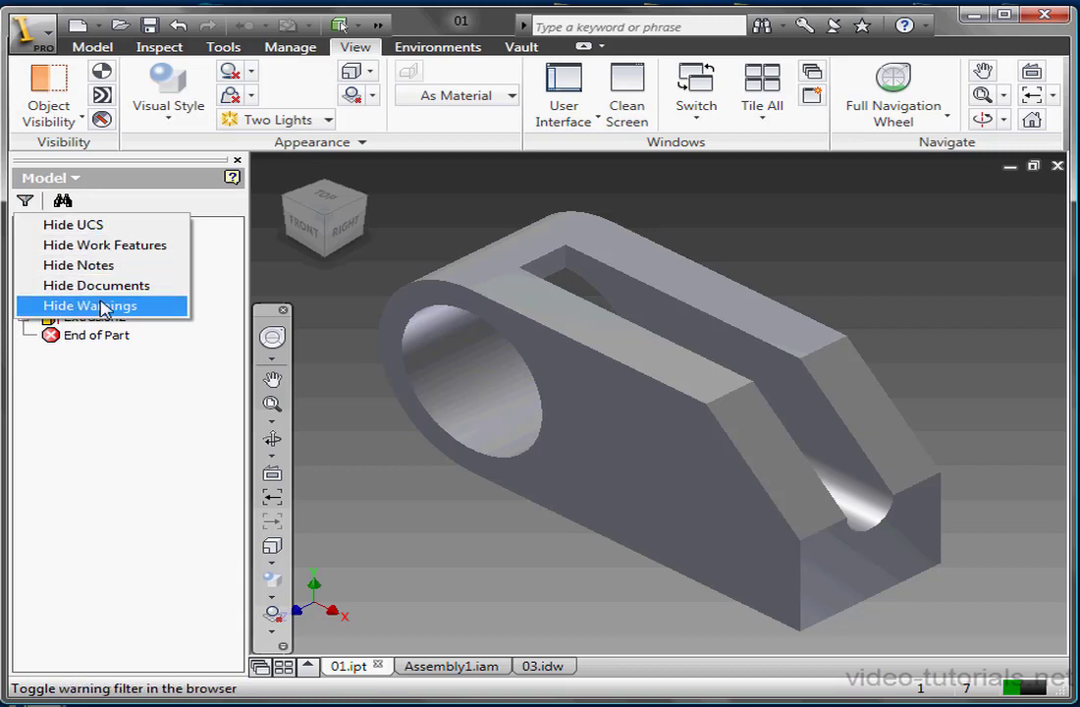
{"action": "left_click", "coordinate": [149, 378]}
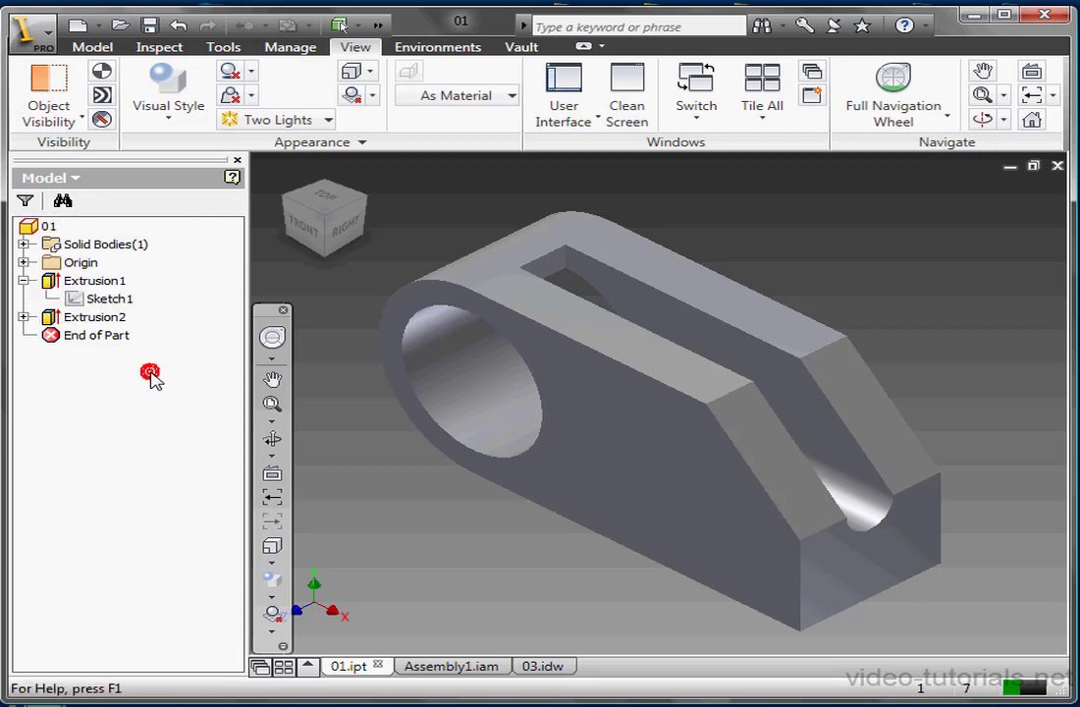
{"action": "left_click", "coordinate": [77, 178]}
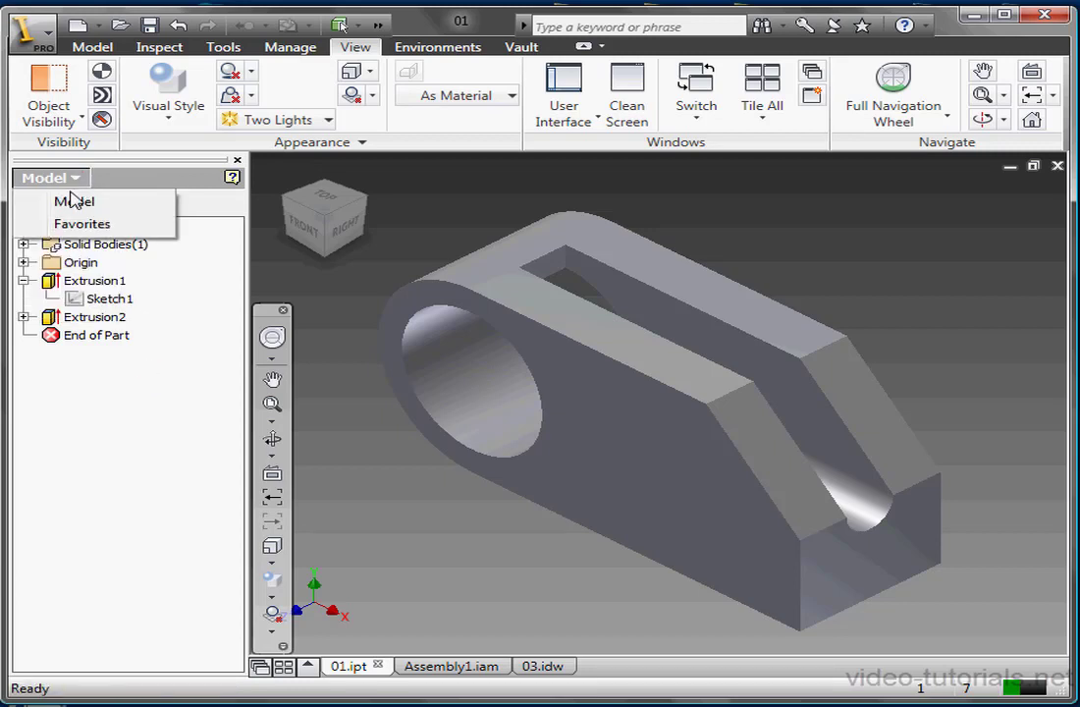
{"action": "left_click", "coordinate": [69, 226]}
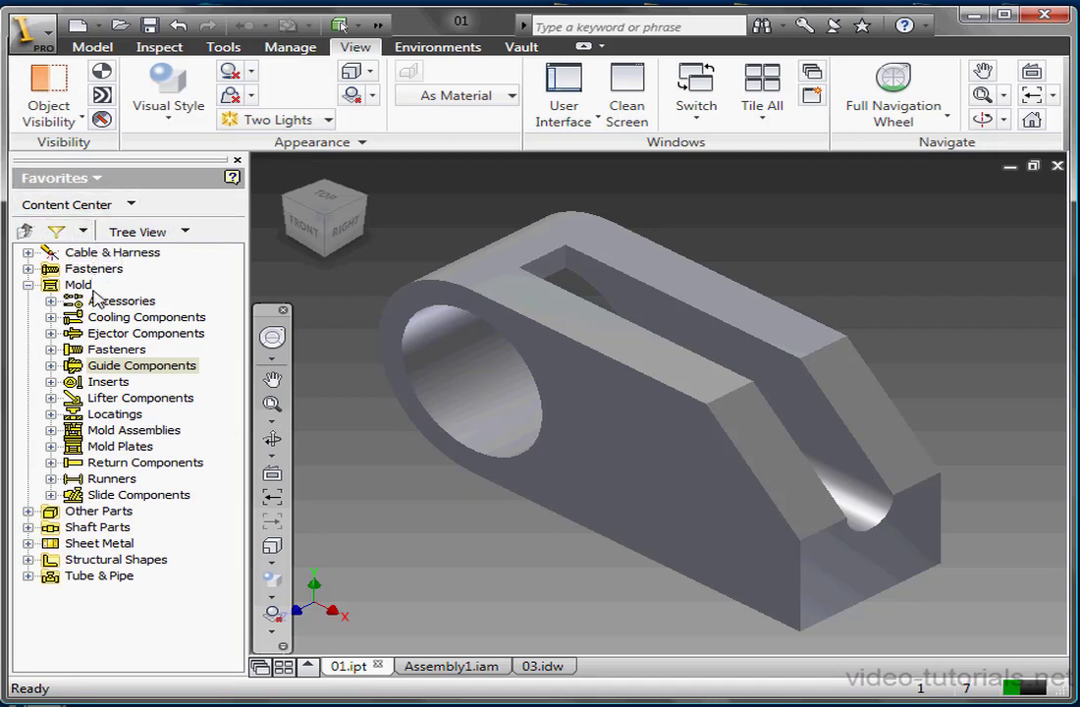
{"action": "left_click", "coordinate": [50, 317]}
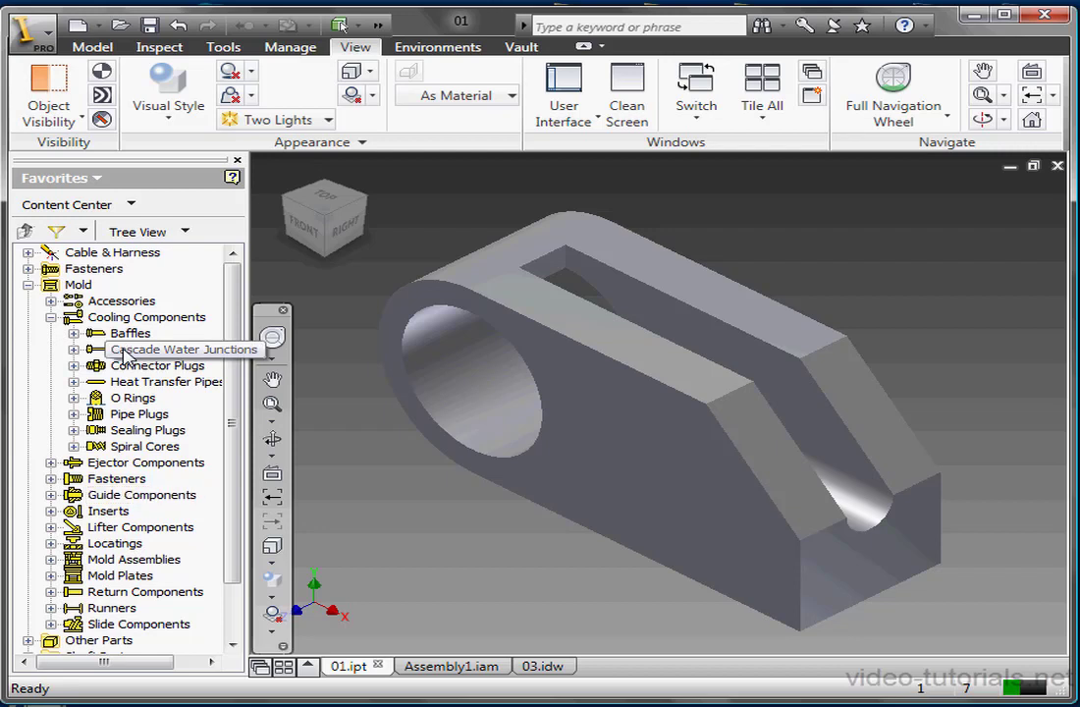
{"action": "left_click", "coordinate": [123, 352]}
Return the browser to the Model tree and bring up Assembly1.iam
{"action": "left_click", "coordinate": [99, 178]}
{"action": "left_click", "coordinate": [80, 201]}
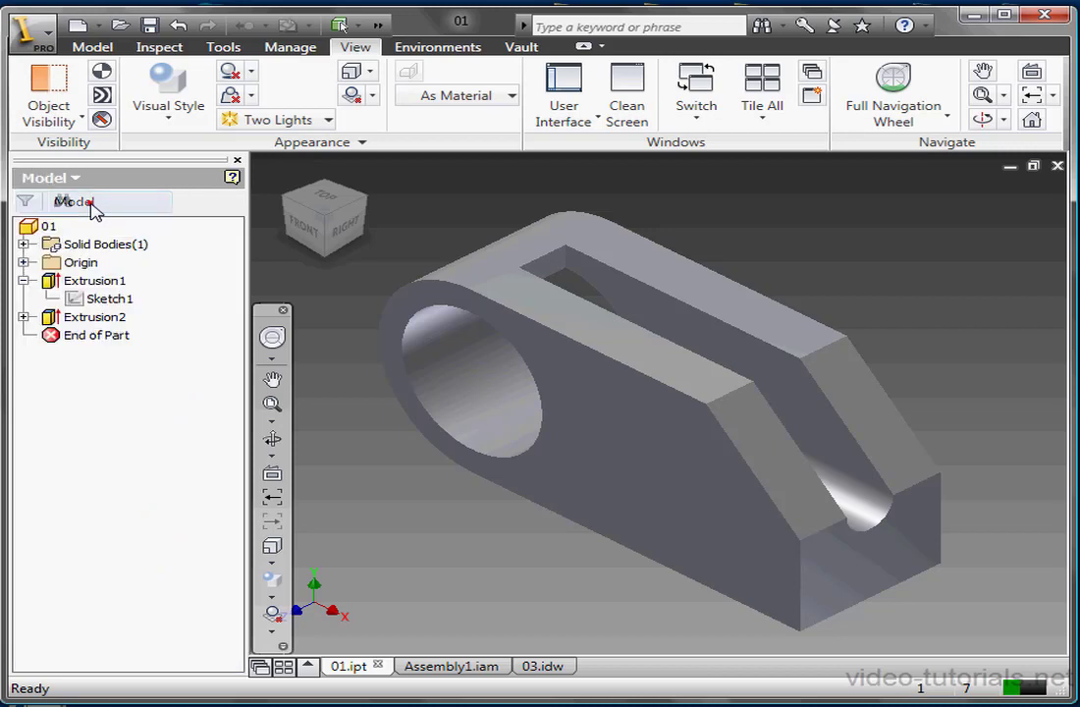
{"action": "left_click", "coordinate": [432, 672]}
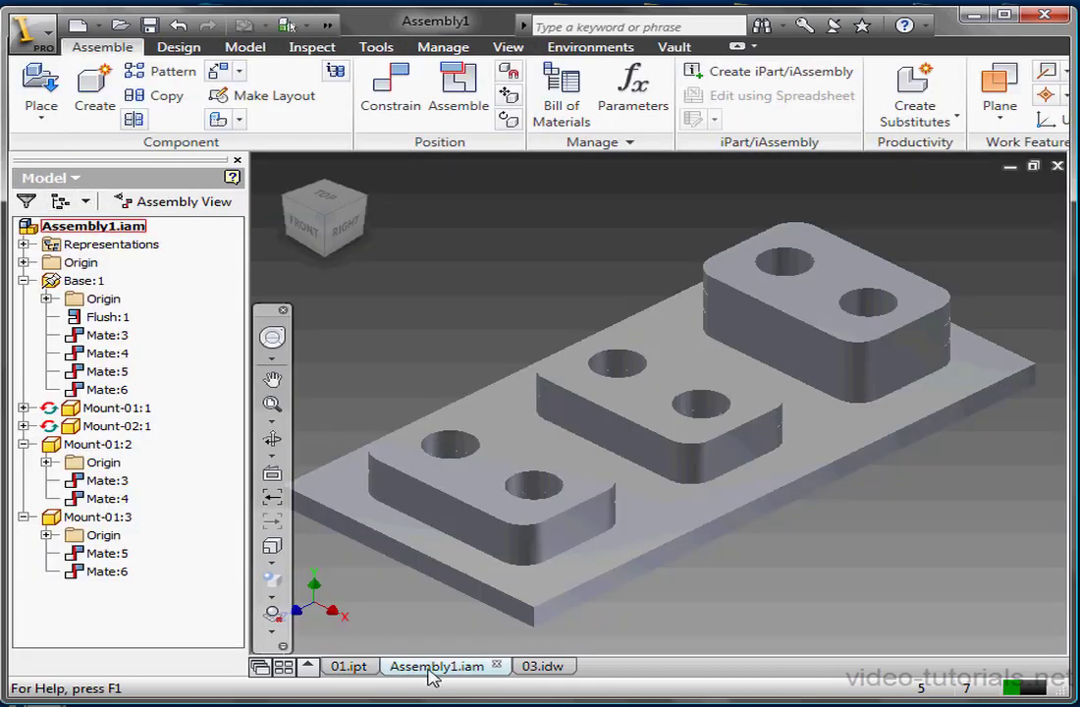
{"action": "left_click", "coordinate": [85, 200]}
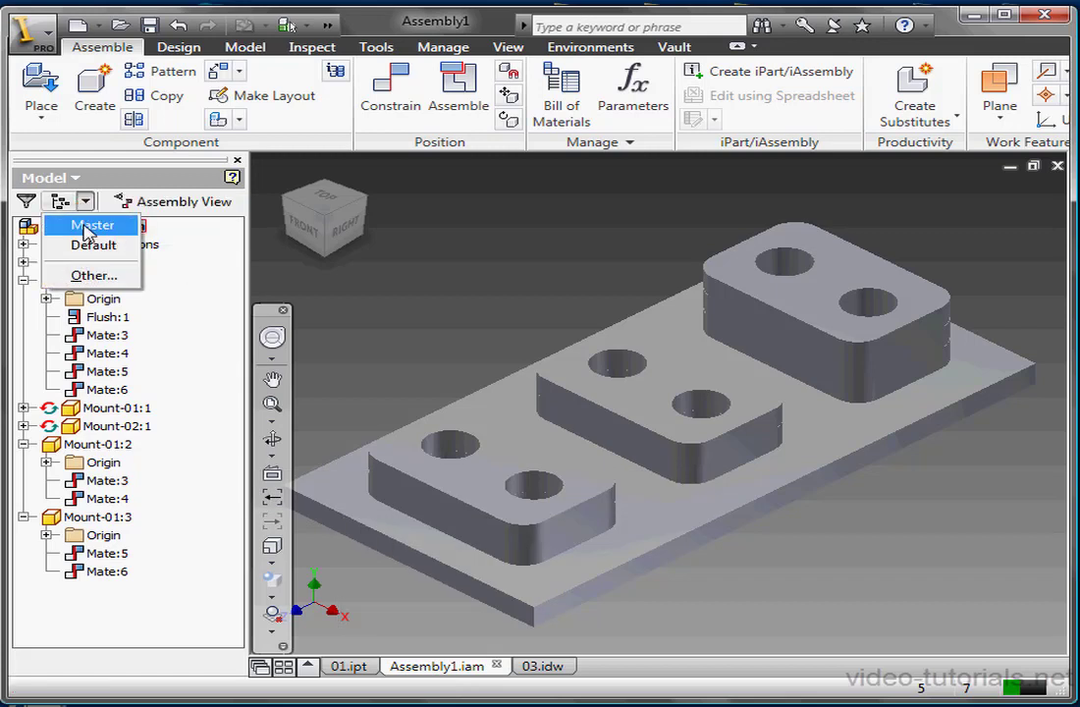
{"action": "left_click", "coordinate": [88, 227]}
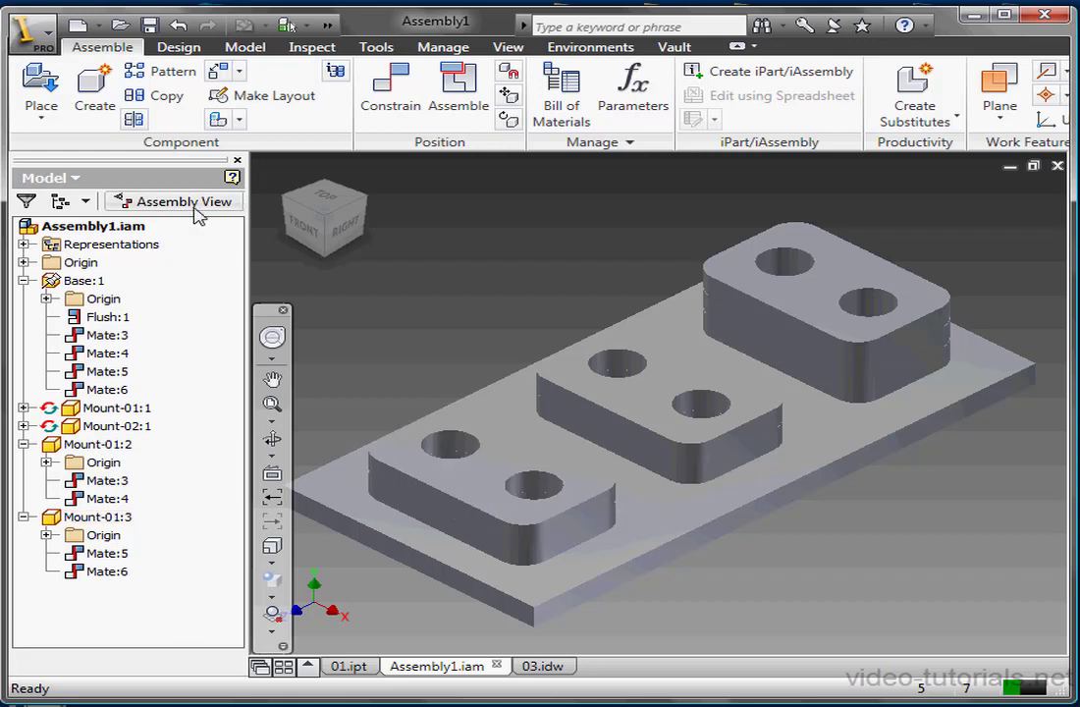
{"action": "left_click", "coordinate": [233, 206]}
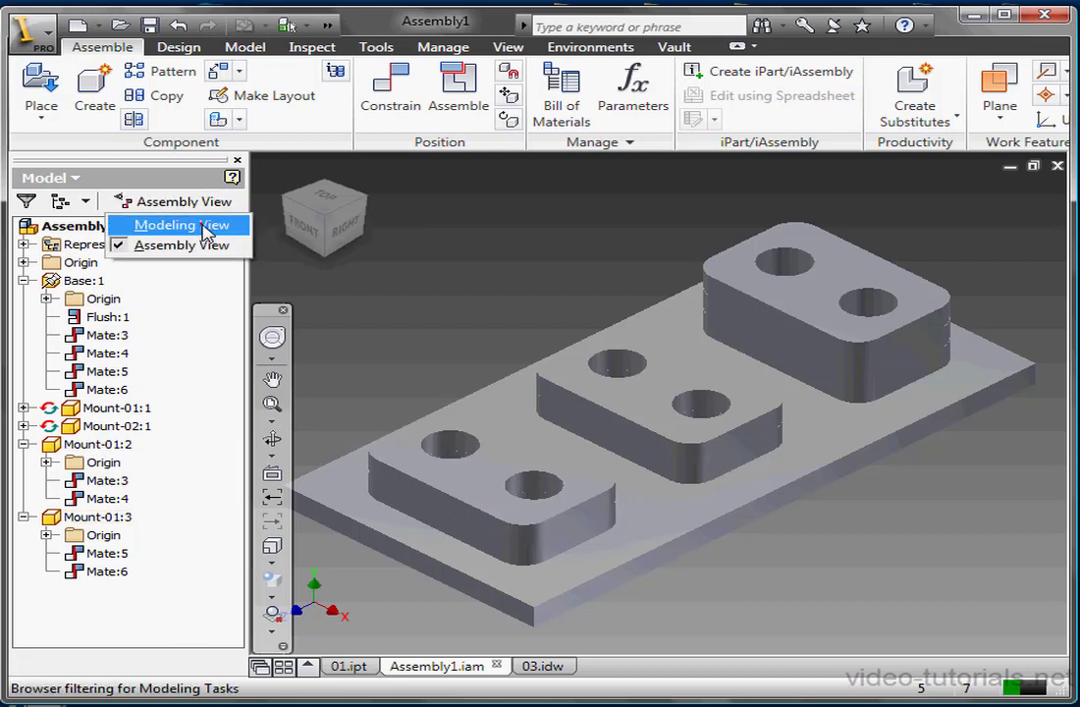
{"action": "left_click", "coordinate": [204, 226]}
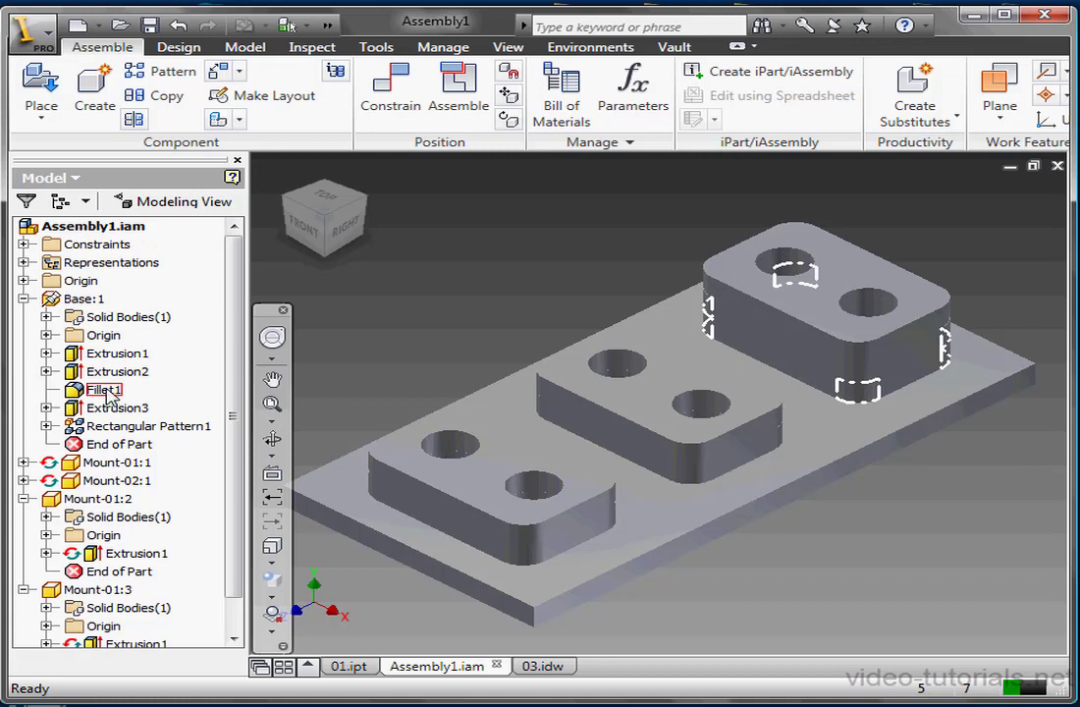
{"action": "left_click", "coordinate": [192, 203]}
{"action": "left_click", "coordinate": [186, 245]}
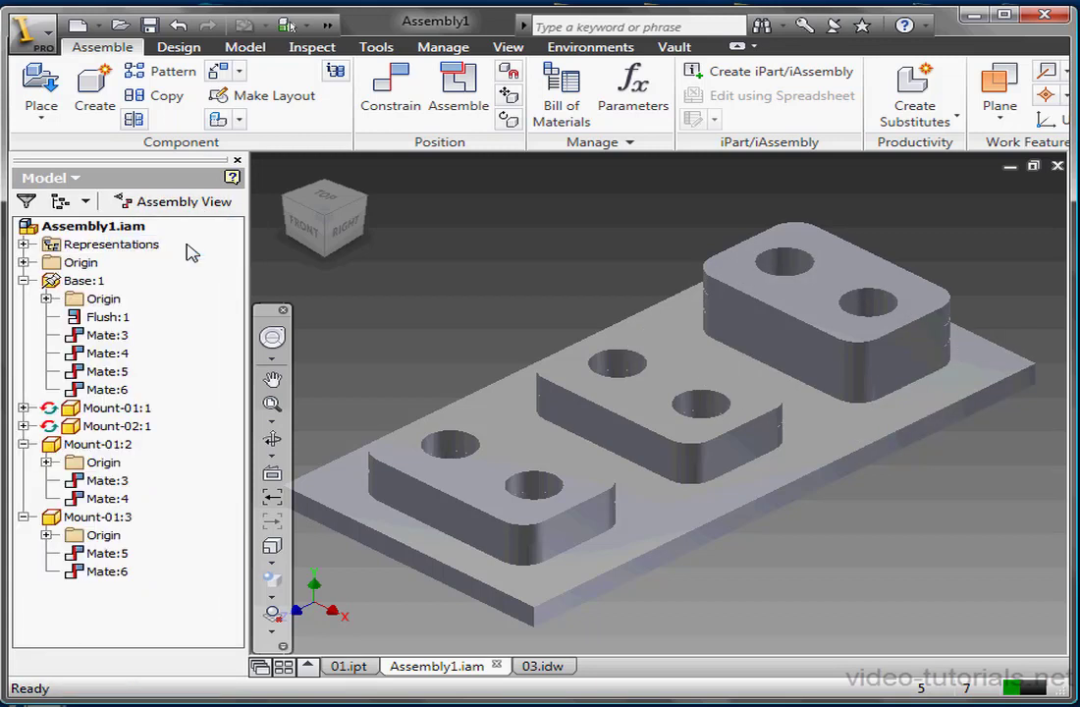